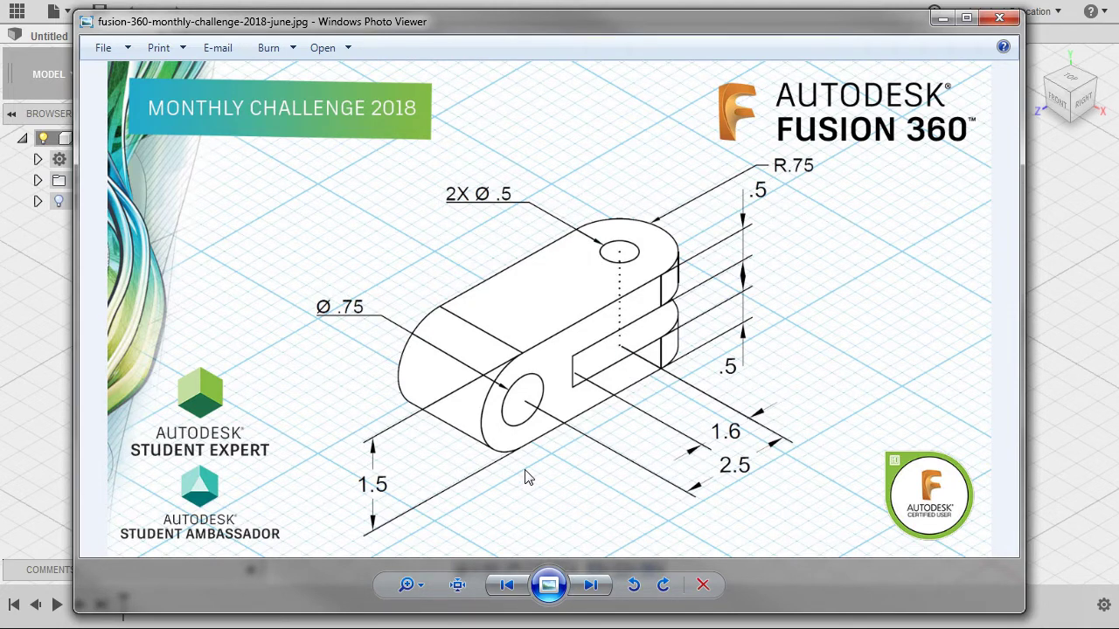
Put away the reference image and change the document units from millimetres to inches.
left_click(941, 19)
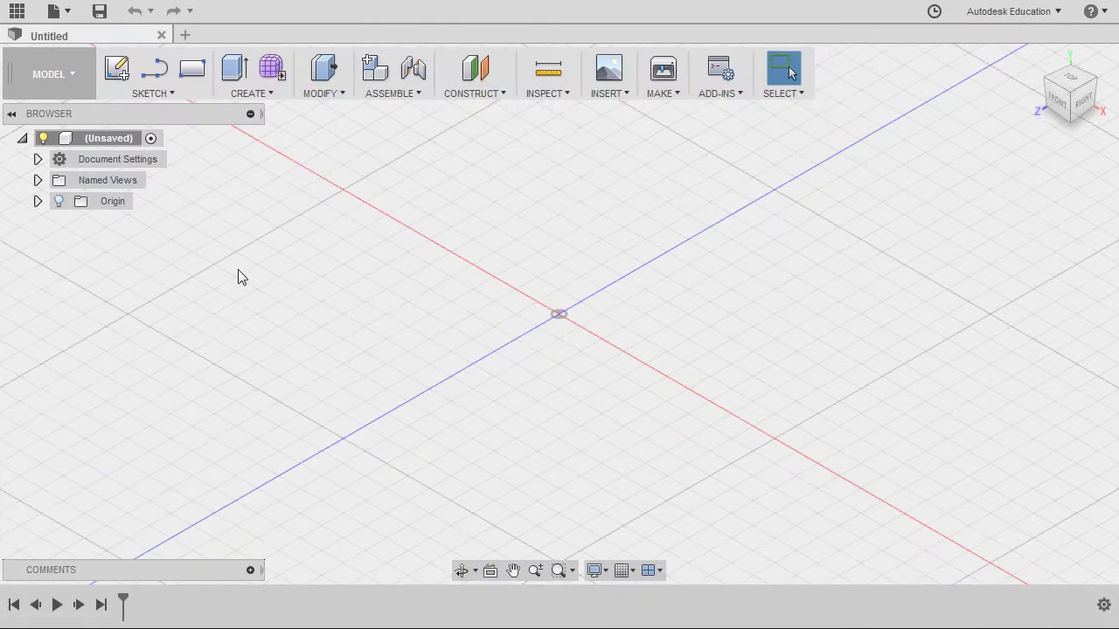
left_click(38, 159)
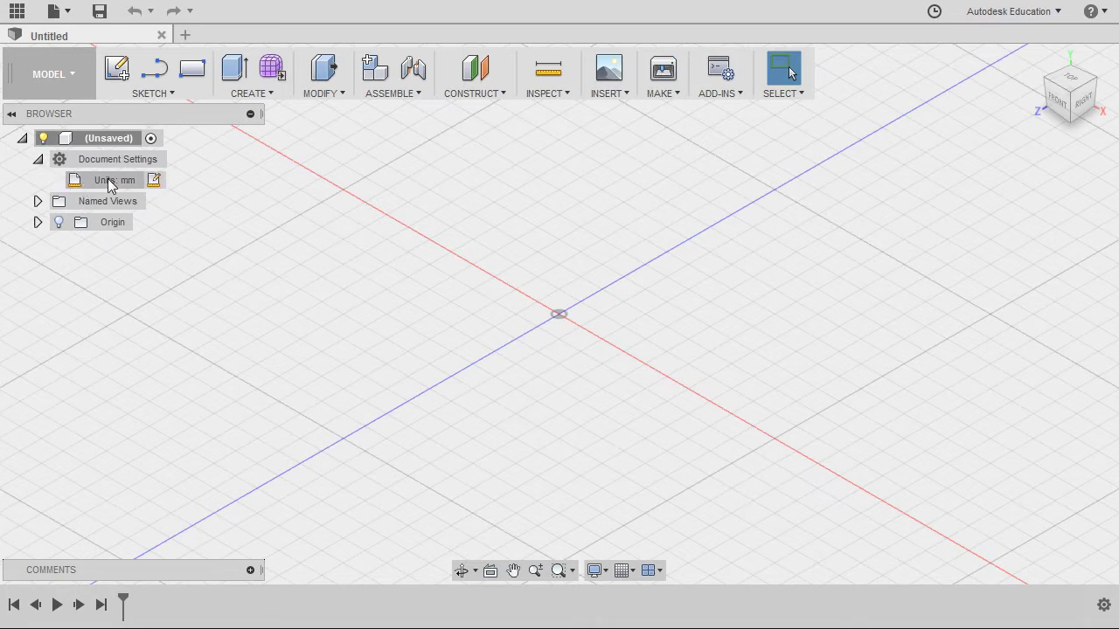
left_click(154, 181)
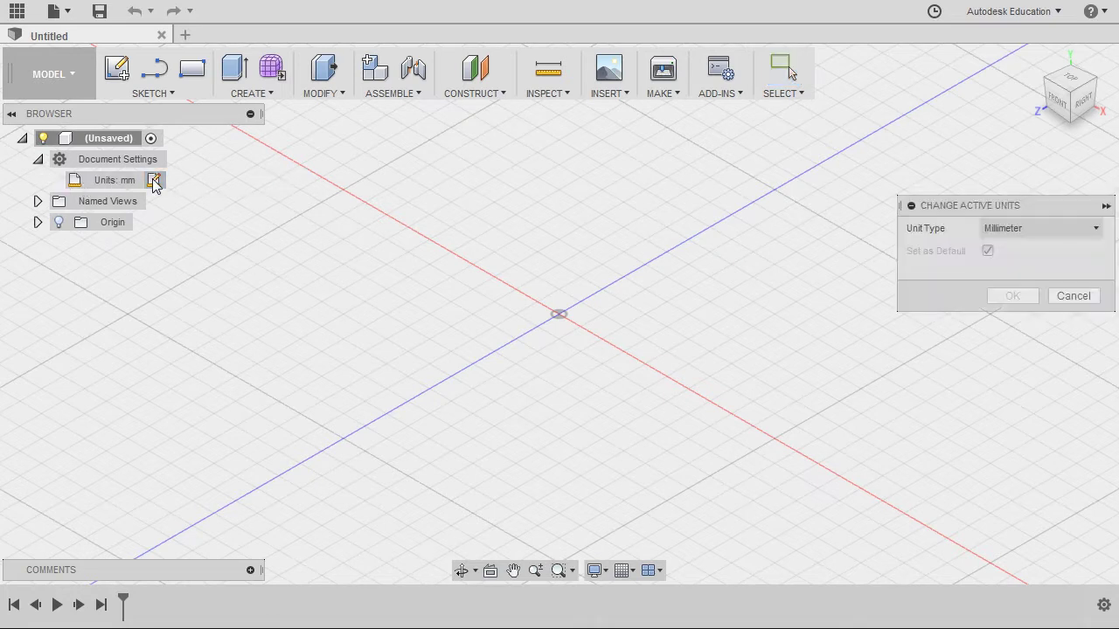
left_click(1032, 230)
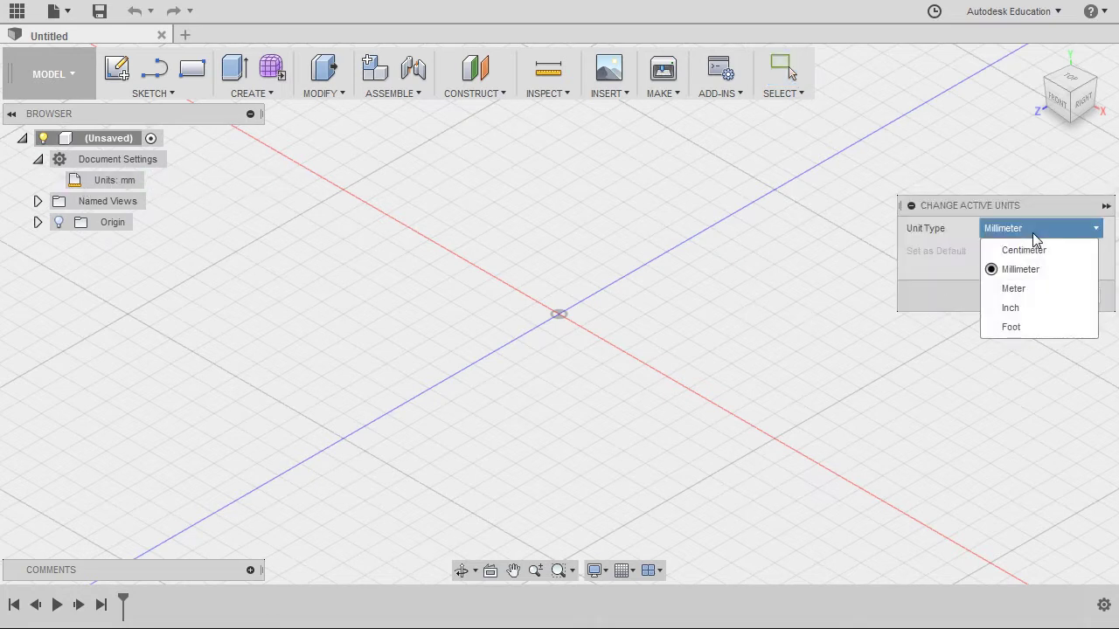
left_click(1024, 306)
left_click(1012, 296)
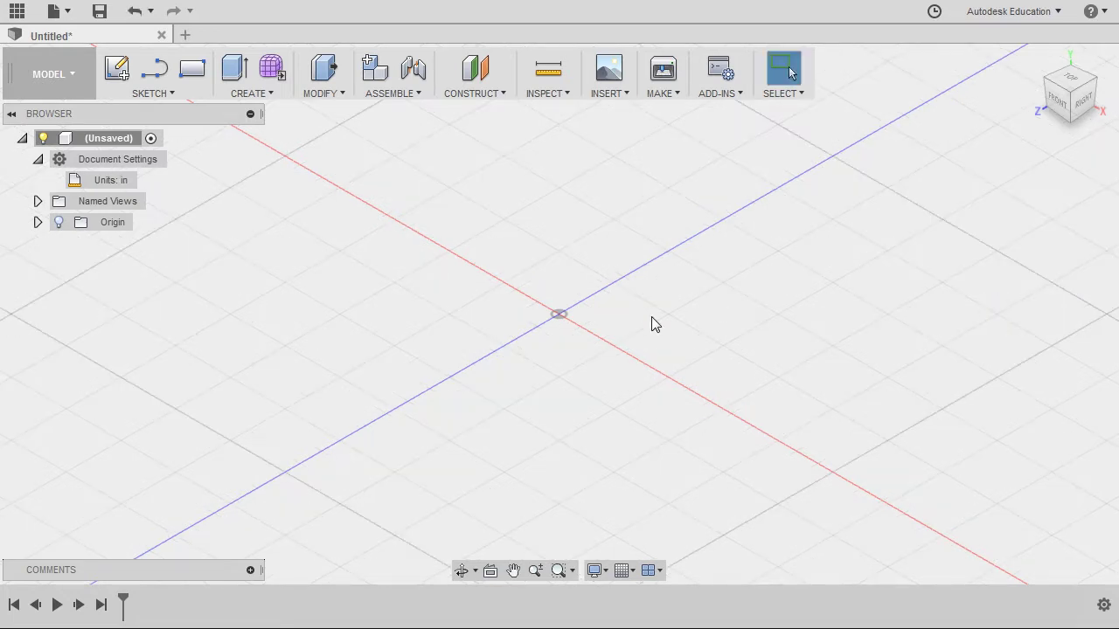
Start a sketch on the ground plane with a Ø0.5 in circle centred at the origin.
key("s")
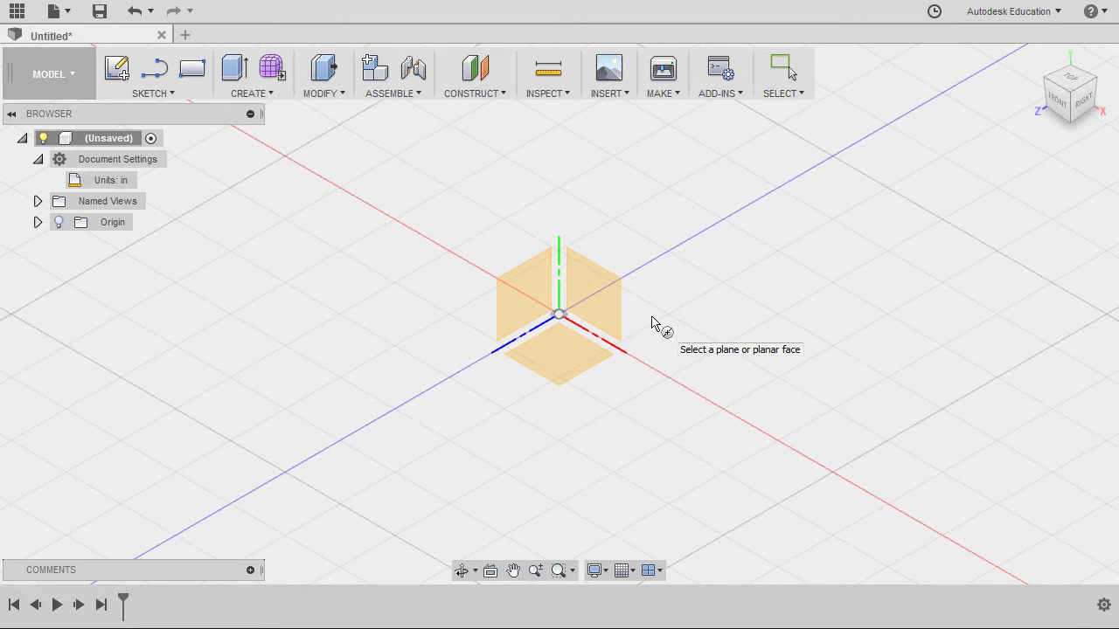
left_click(556, 358)
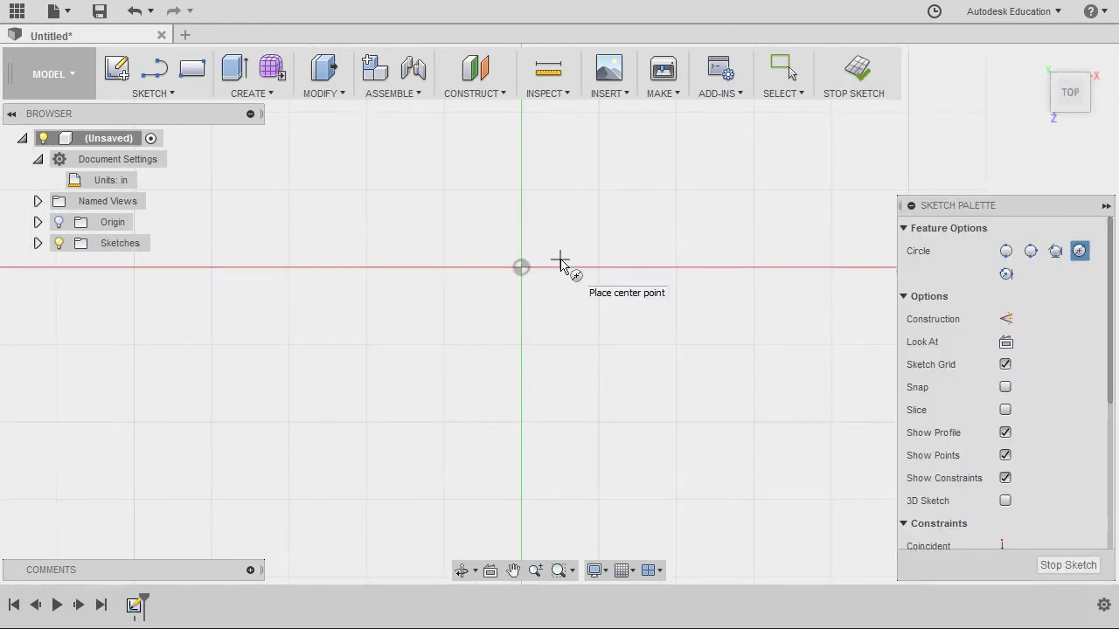
left_click(522, 269)
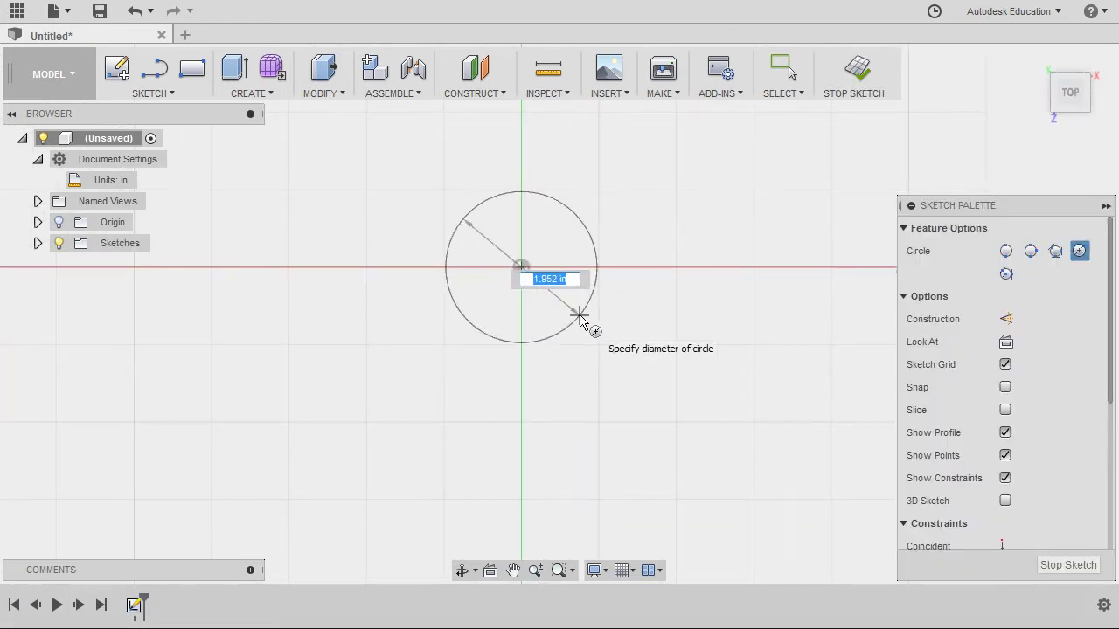
type("5")
key("Return")
key("Escape")
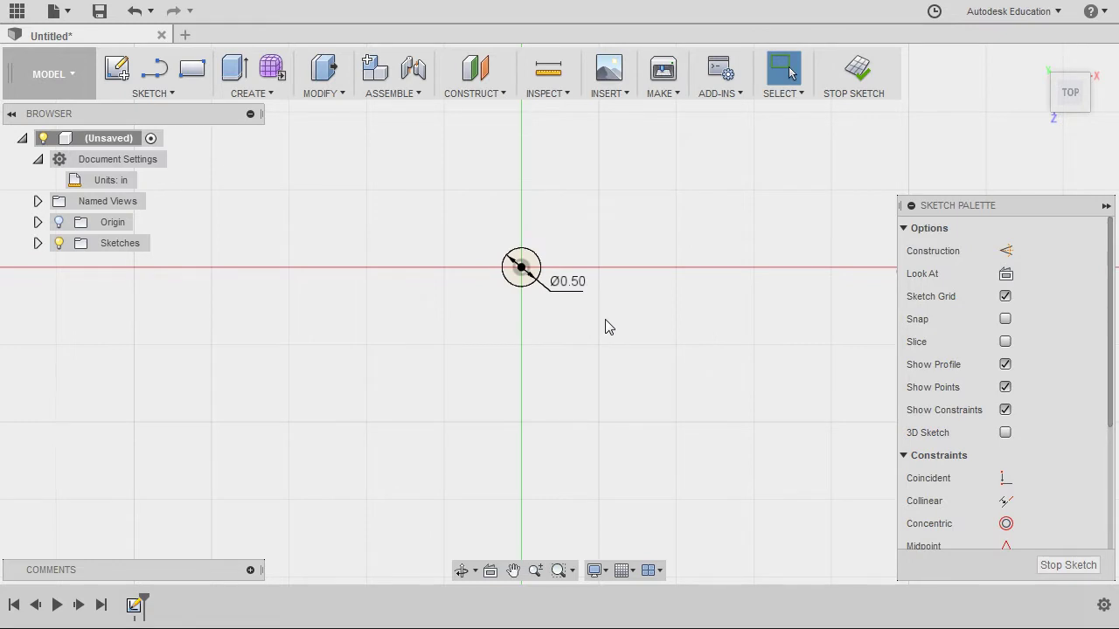
Draw a larger concentric circle and move its Ø1.374 dimension outside the circle.
right_click(606, 322)
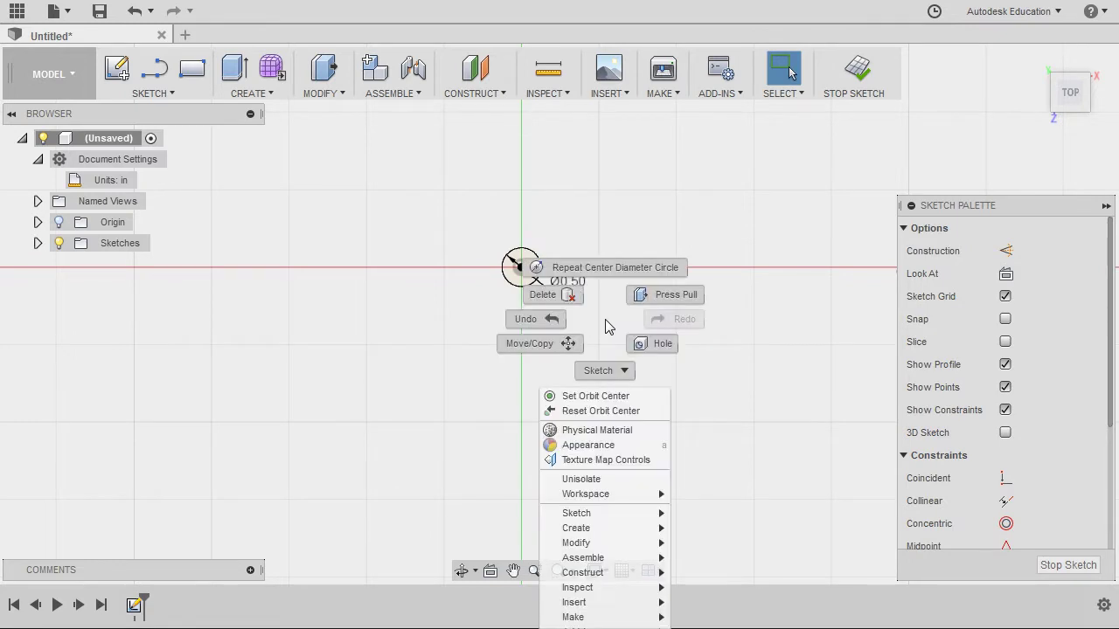
left_click(608, 275)
scroll(606, 277, "up", 2)
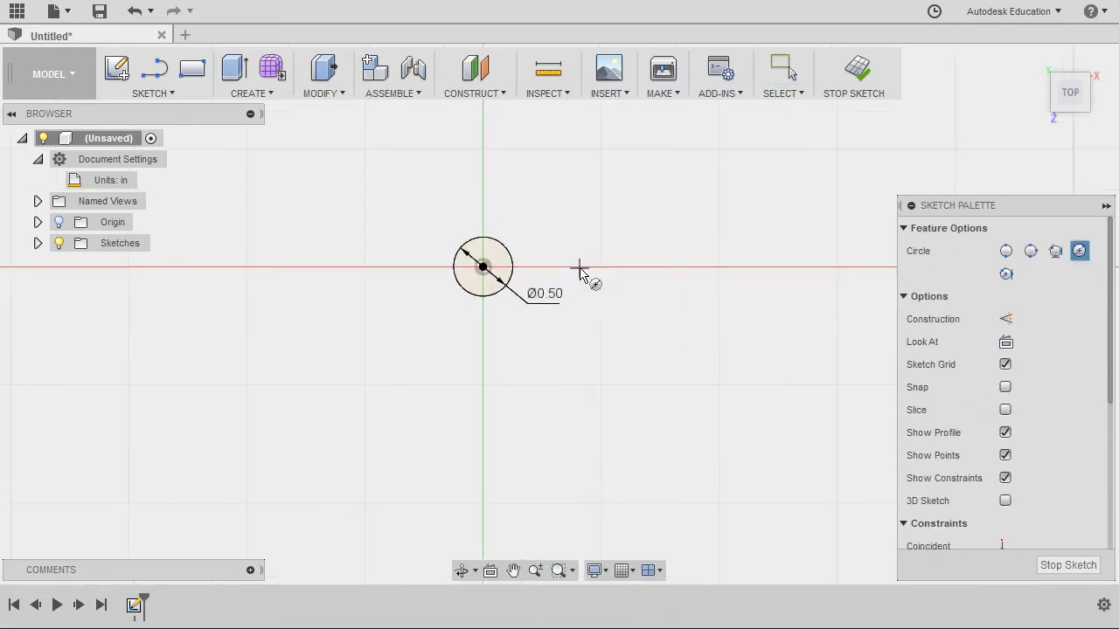
left_click(482, 267)
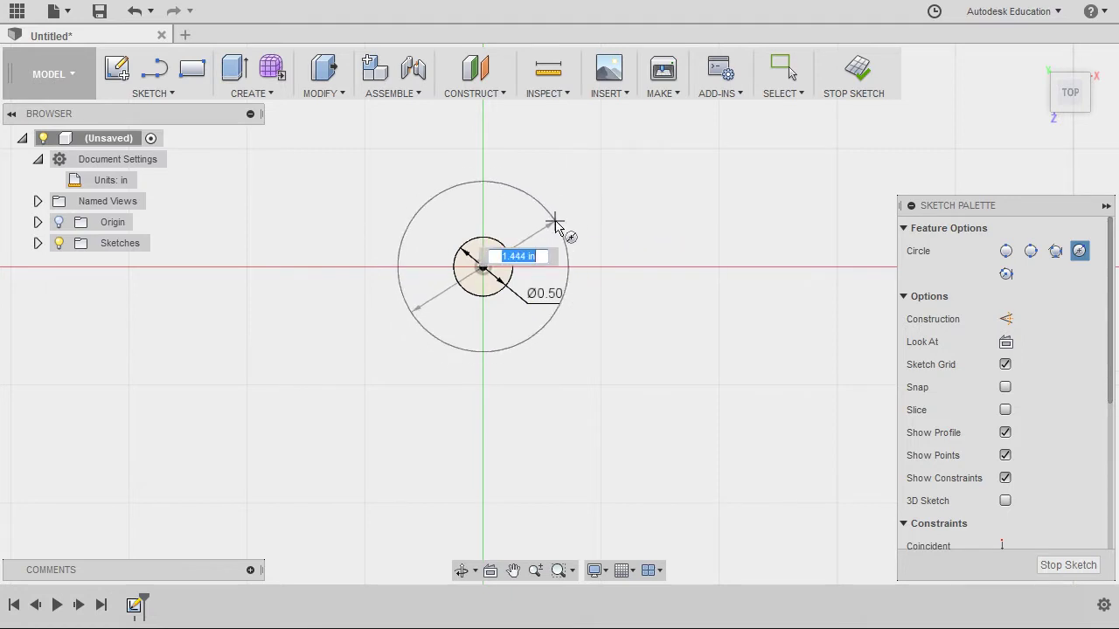
left_click(551, 227)
key("Escape")
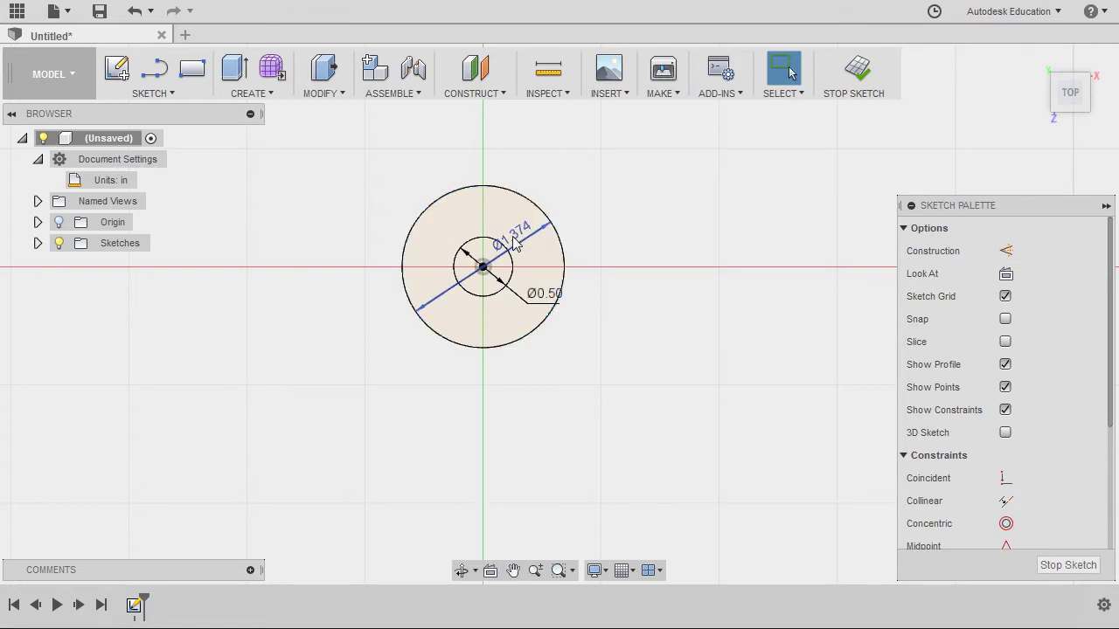
mouse_move(514, 244)
left_click_drag(516, 243, 577, 197)
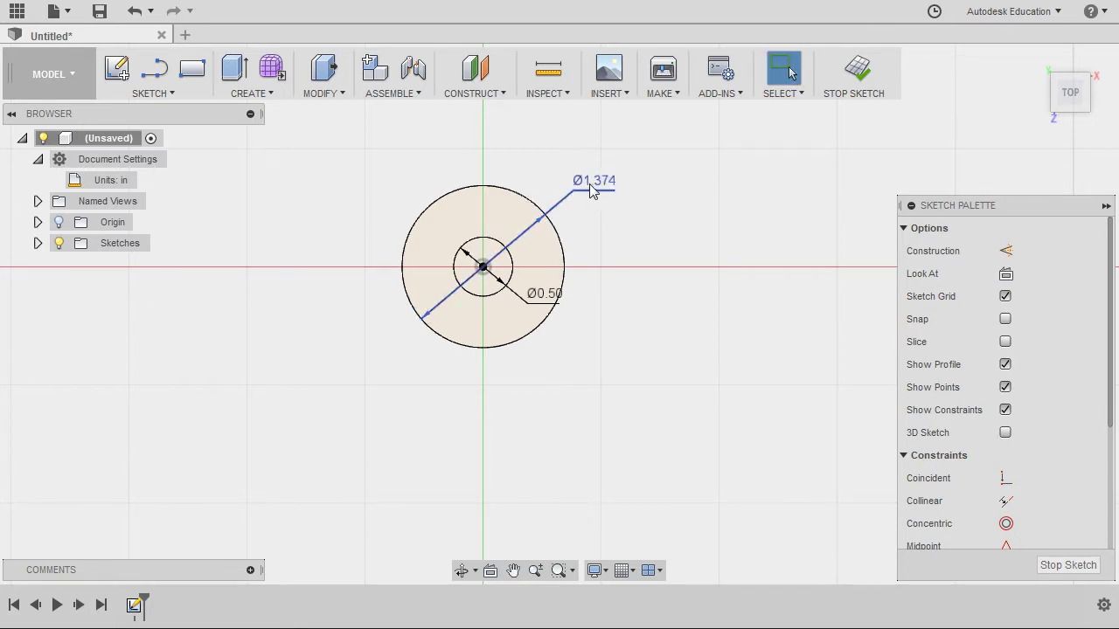
Switch the outer circle's dimension to a radius and set it to R0.75.
left_click(595, 191)
right_click(596, 192)
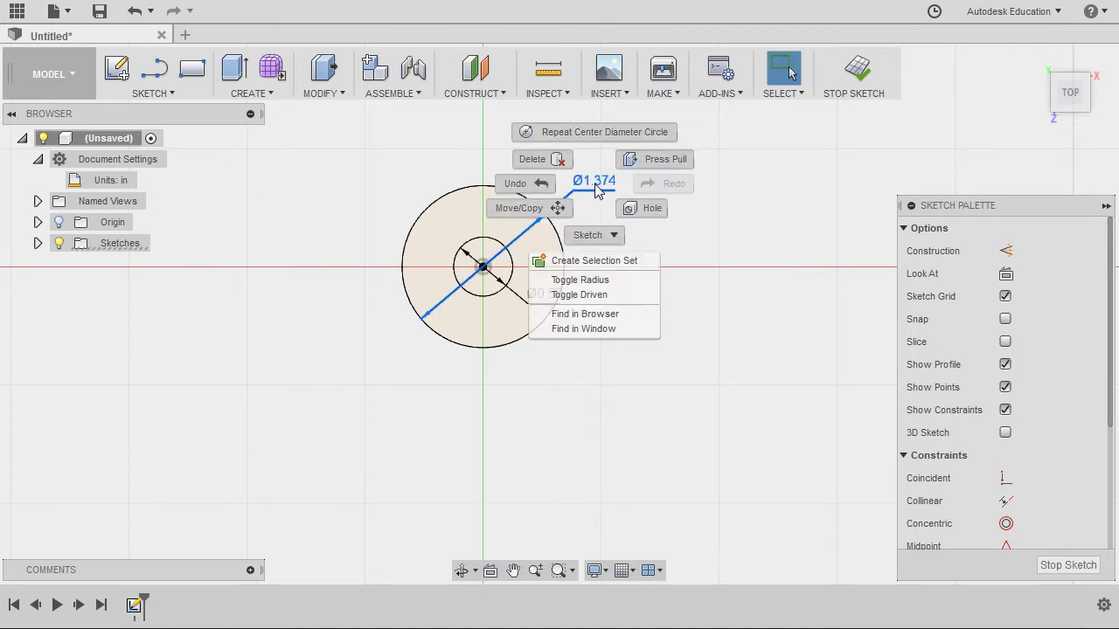
left_click(592, 281)
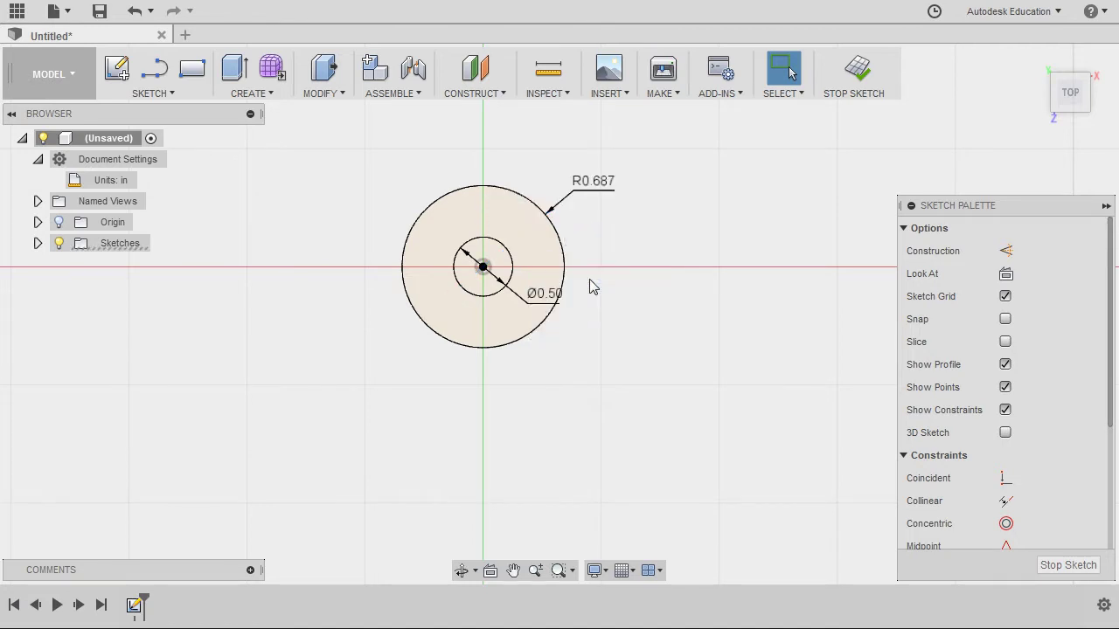
double_click(598, 190)
type(".75")
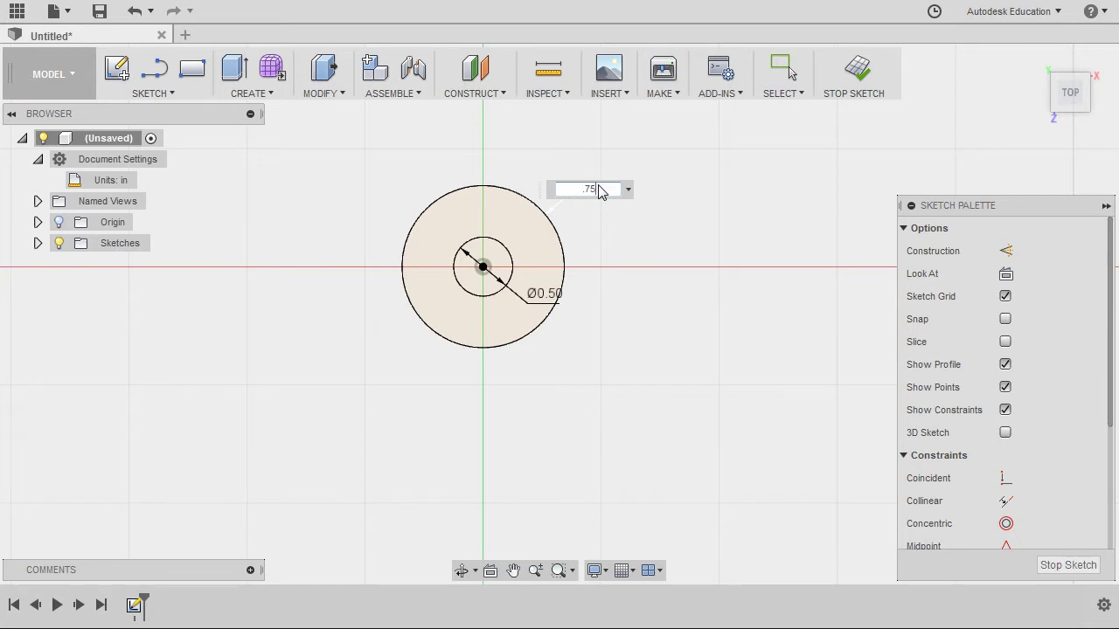
key("Return")
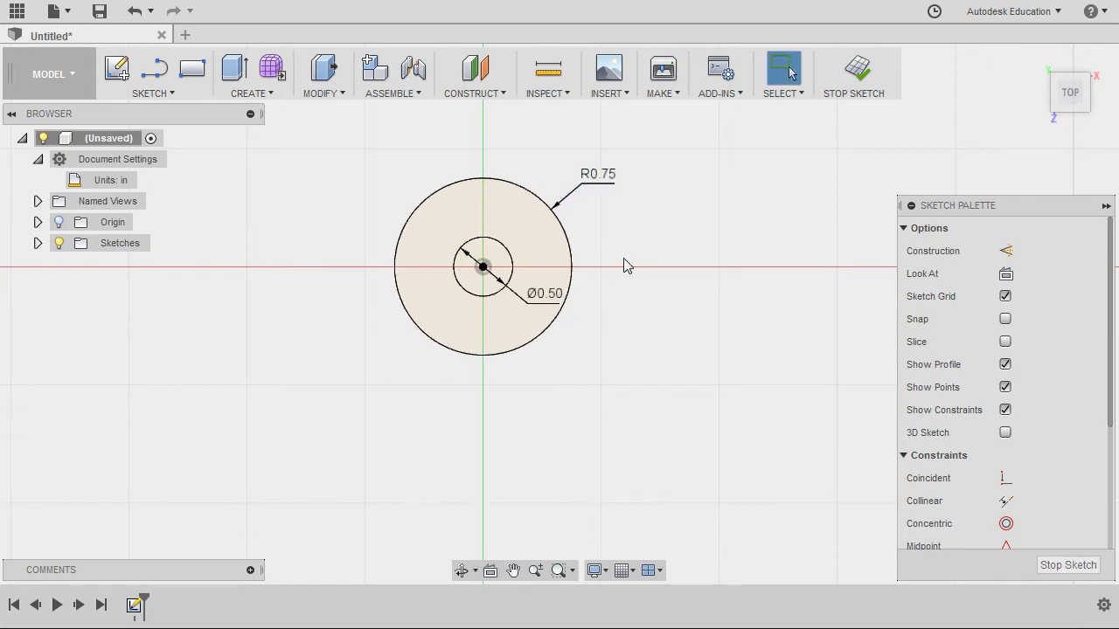
middle_click_drag(624, 262, 662, 228)
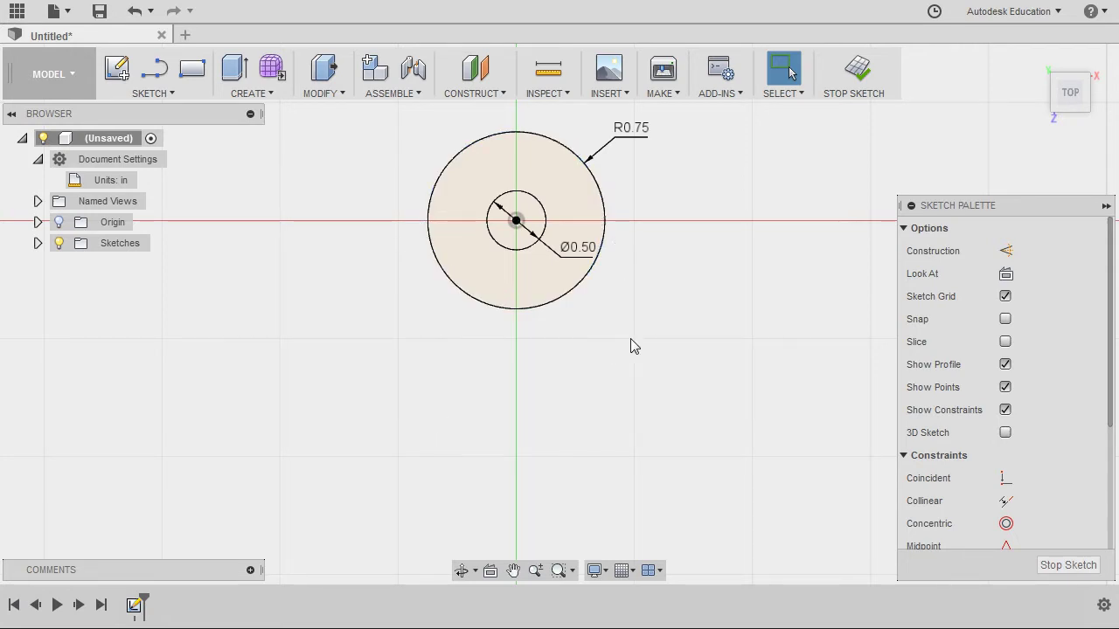
Draw a tall rectangle from the outer circle's left edge down to a lower-right corner.
key("r")
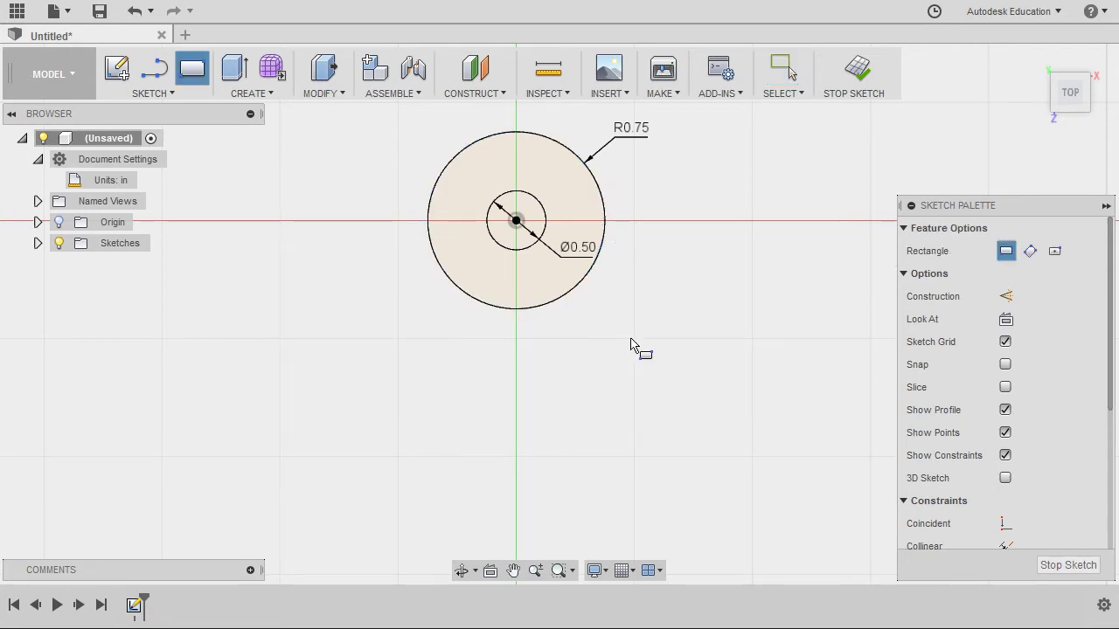
left_click(428, 222)
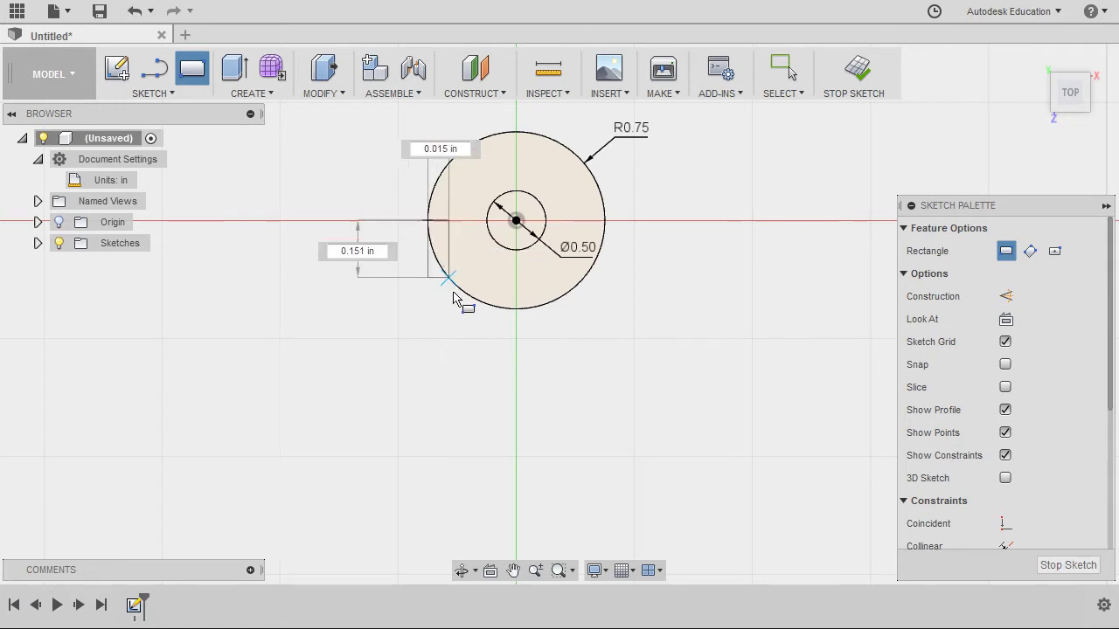
left_click(615, 475)
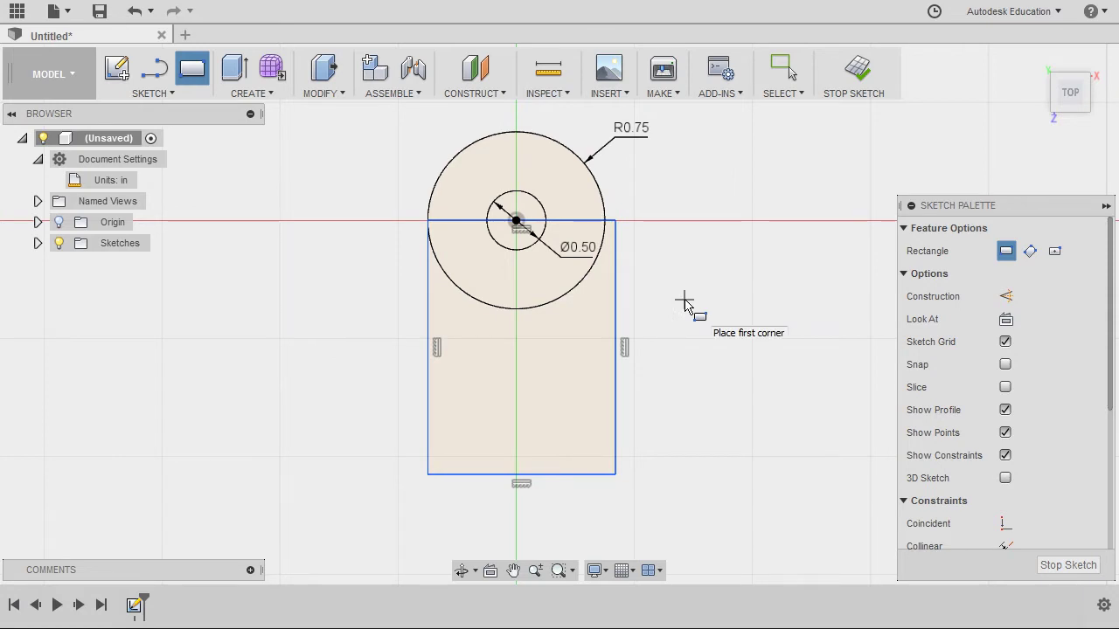
key("Escape")
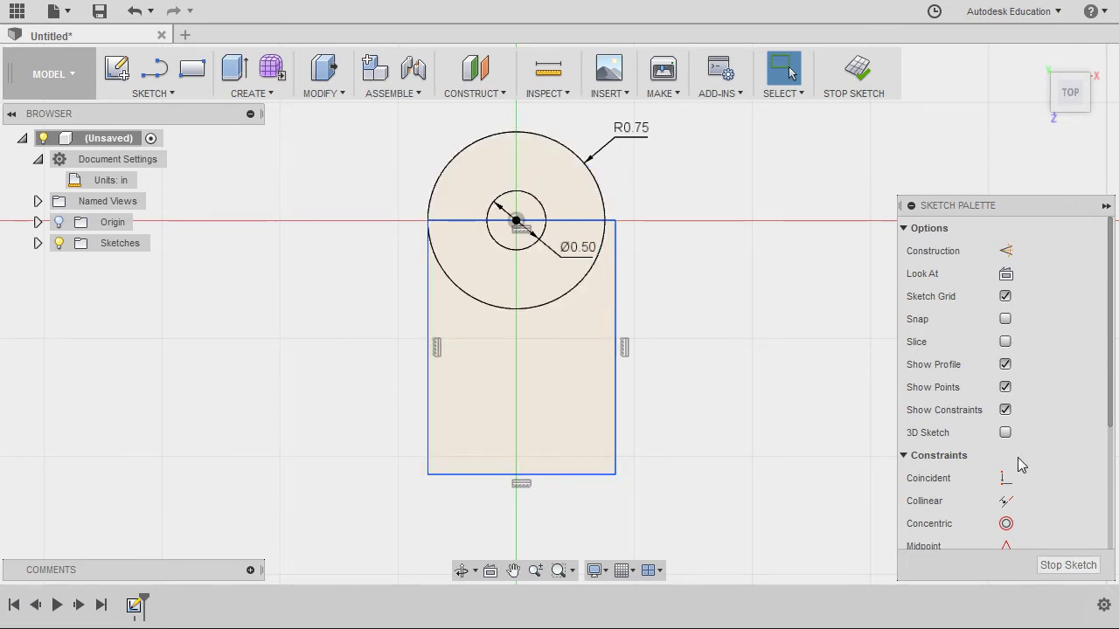
Make both long sides of the rectangle tangent to the outer circle.
scroll(1082, 440, "down", 3)
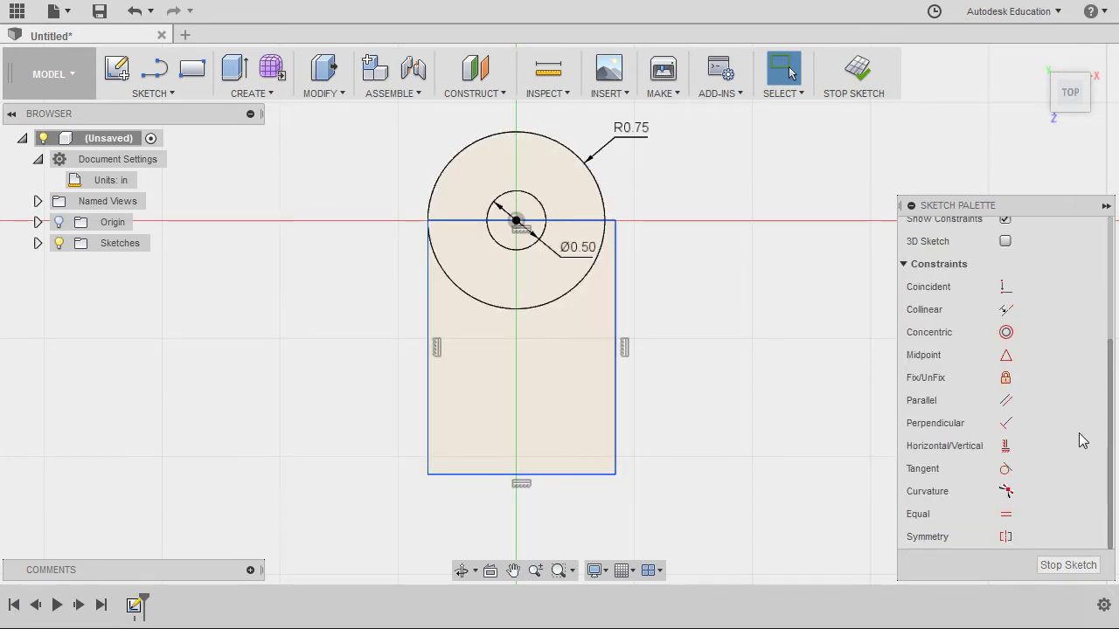
left_click(1006, 468)
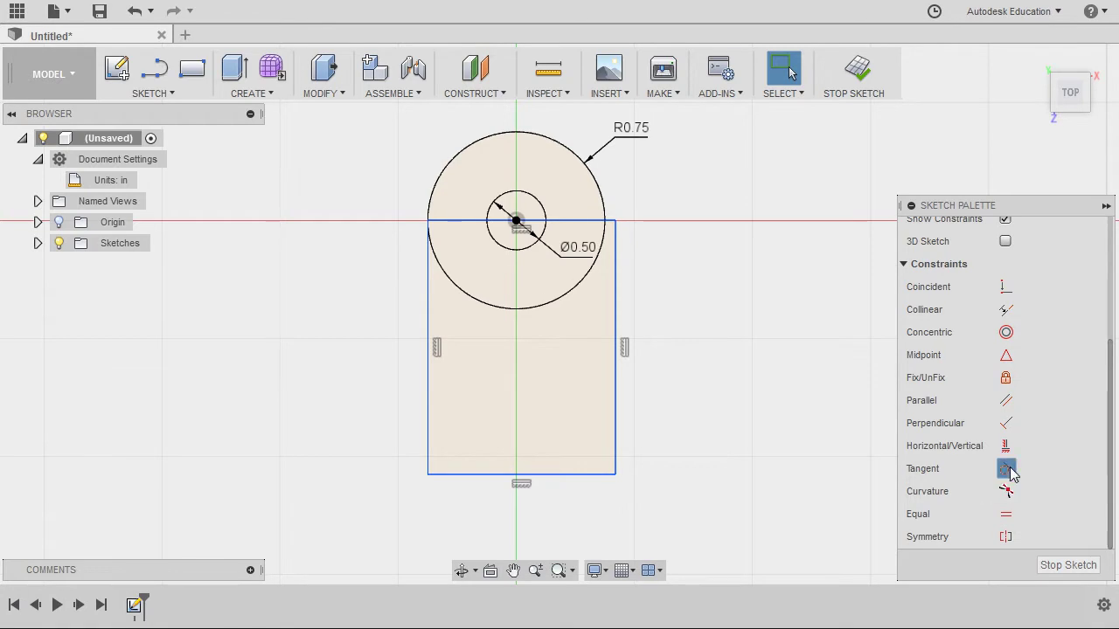
left_click(444, 172)
left_click(429, 288)
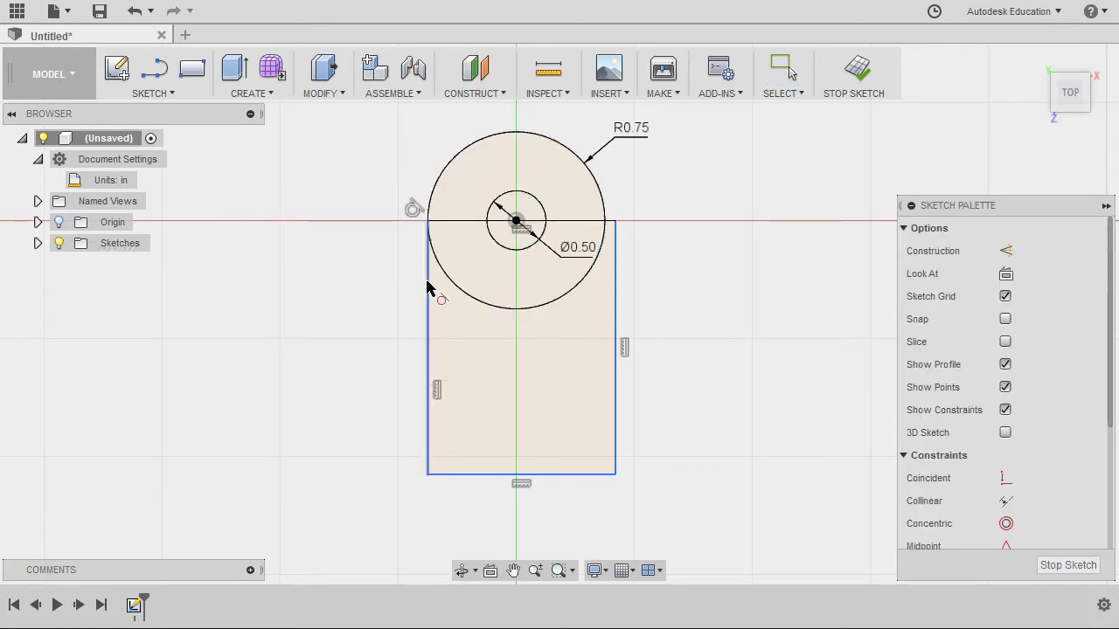
left_click(604, 201)
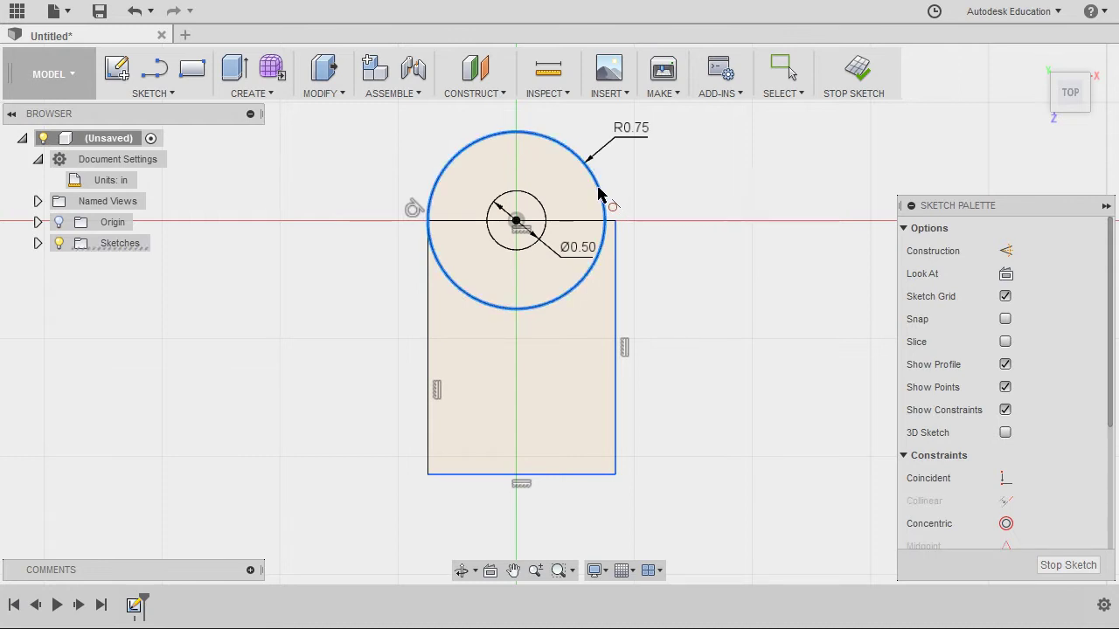
left_click(619, 278)
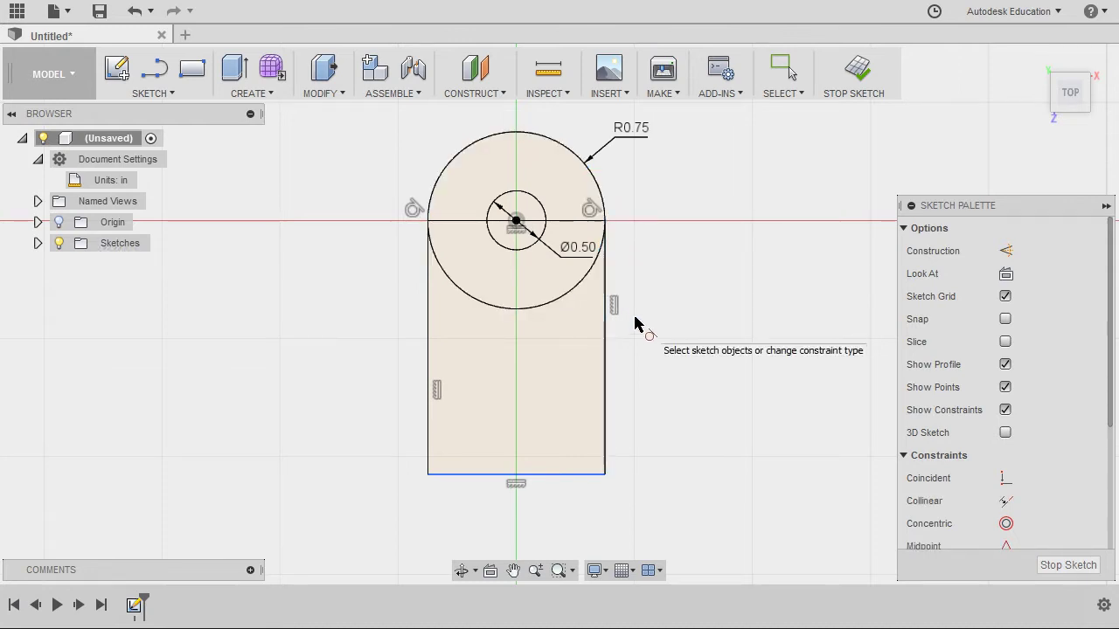
key("Escape")
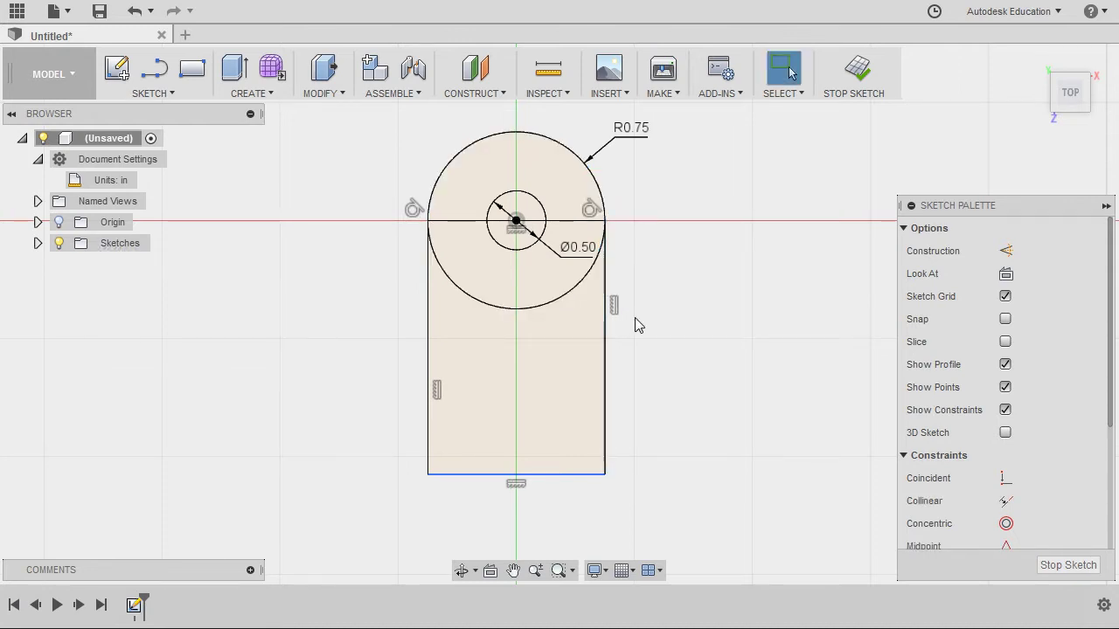
Dimension the rectangle 2.5 in from the circles' centre to its bottom edge.
key("d")
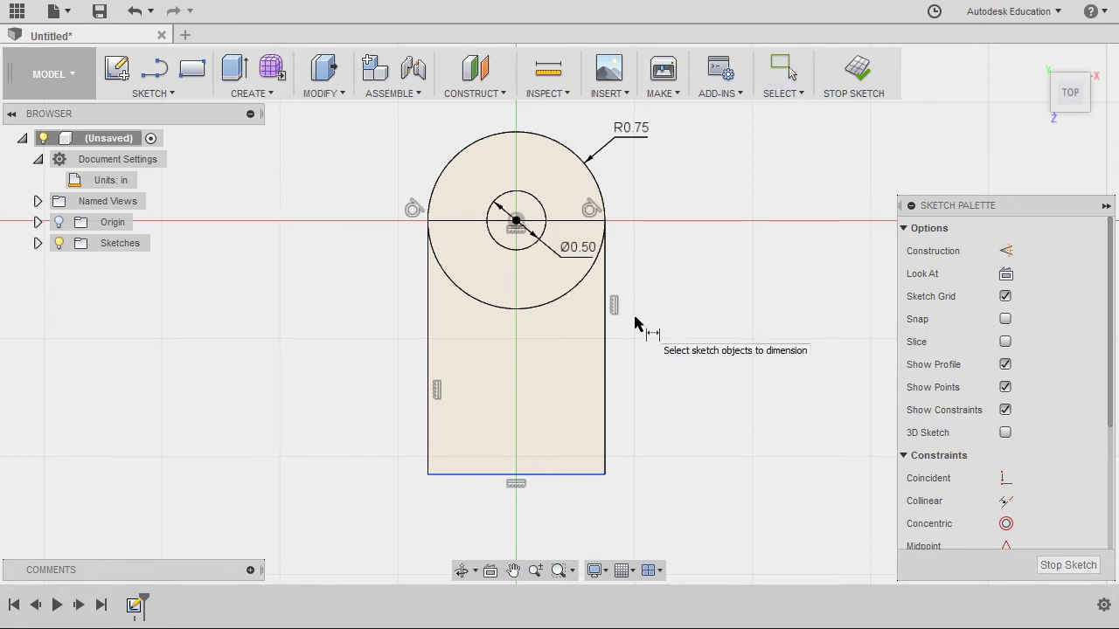
left_click(516, 221)
left_click(568, 475)
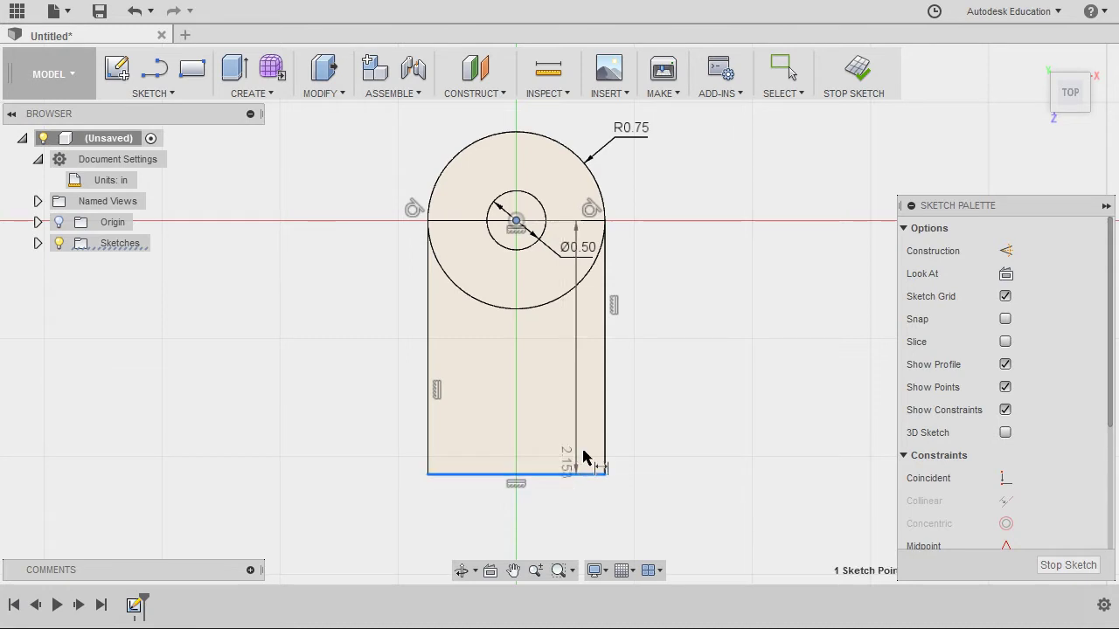
left_click(682, 325)
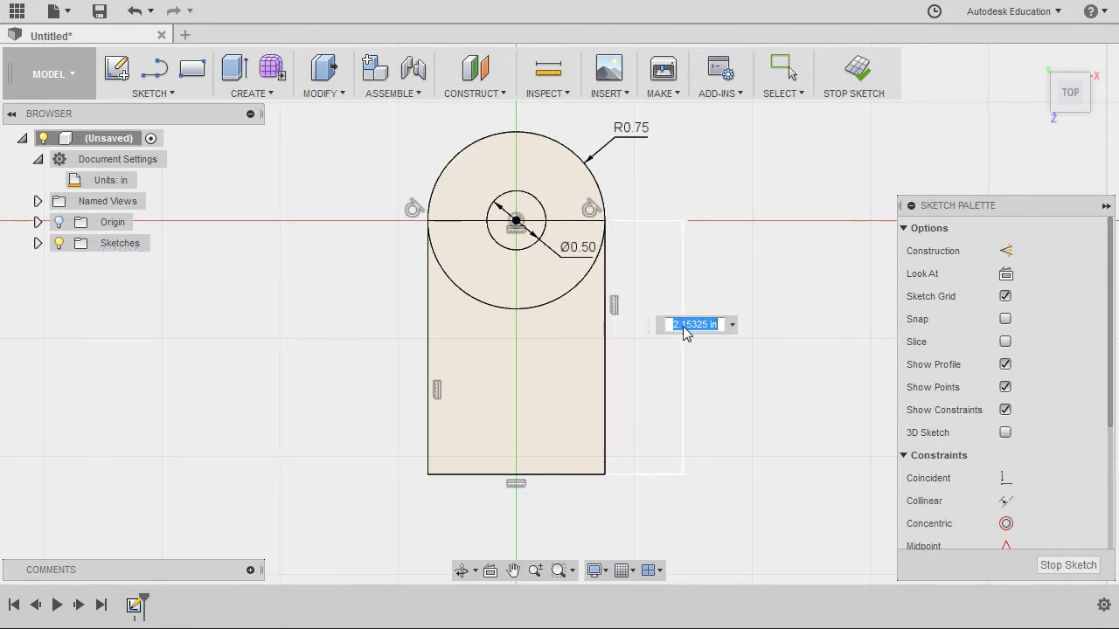
type("2")
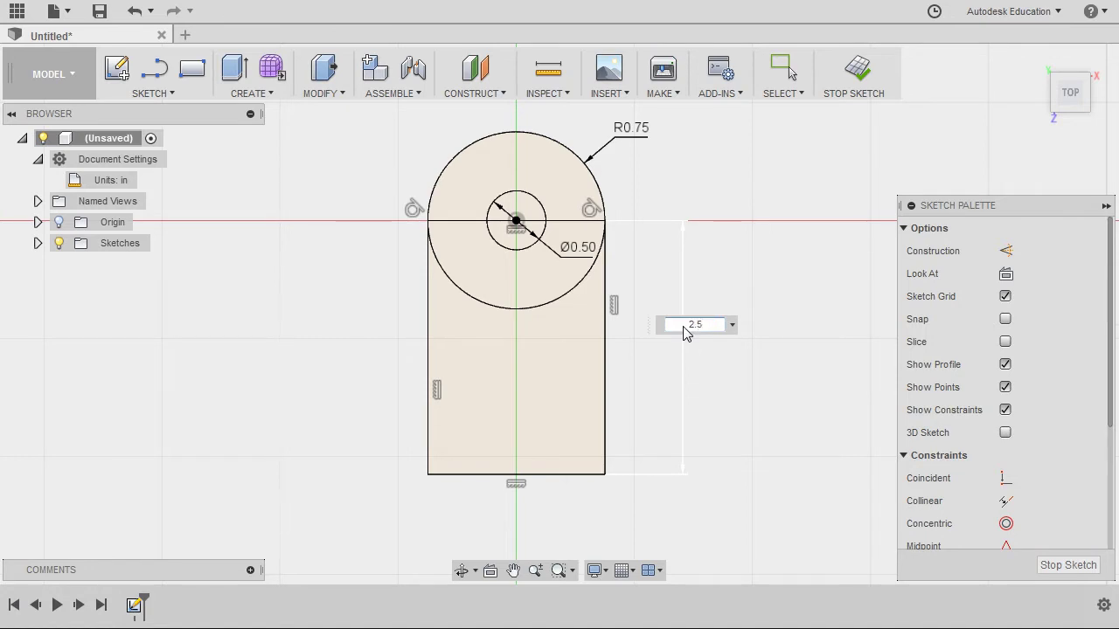
type(".5")
key("Return")
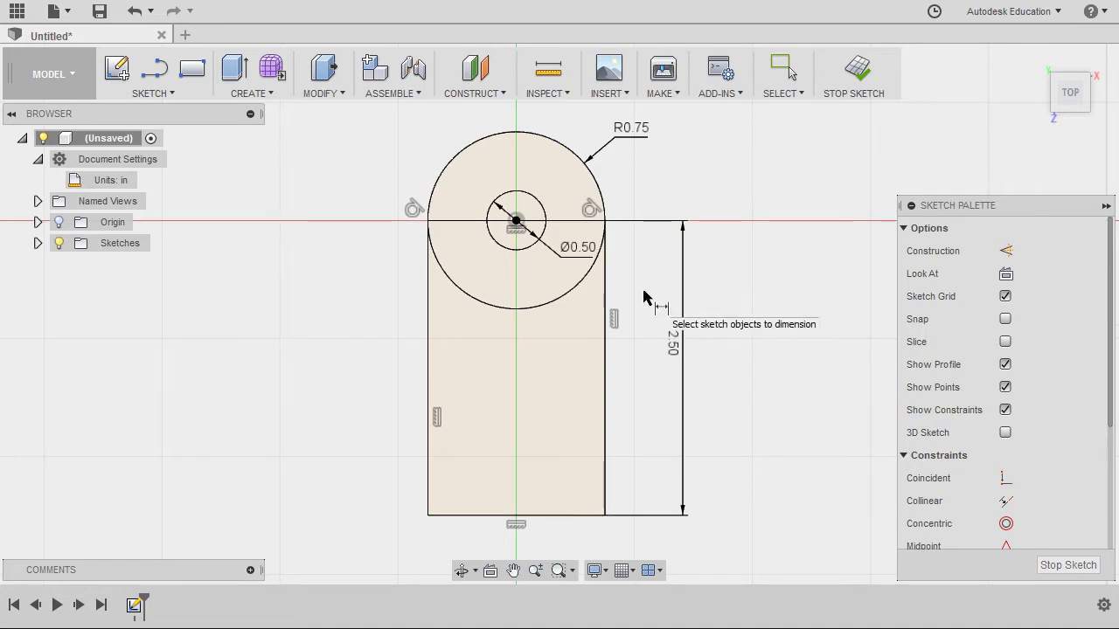
key("Escape")
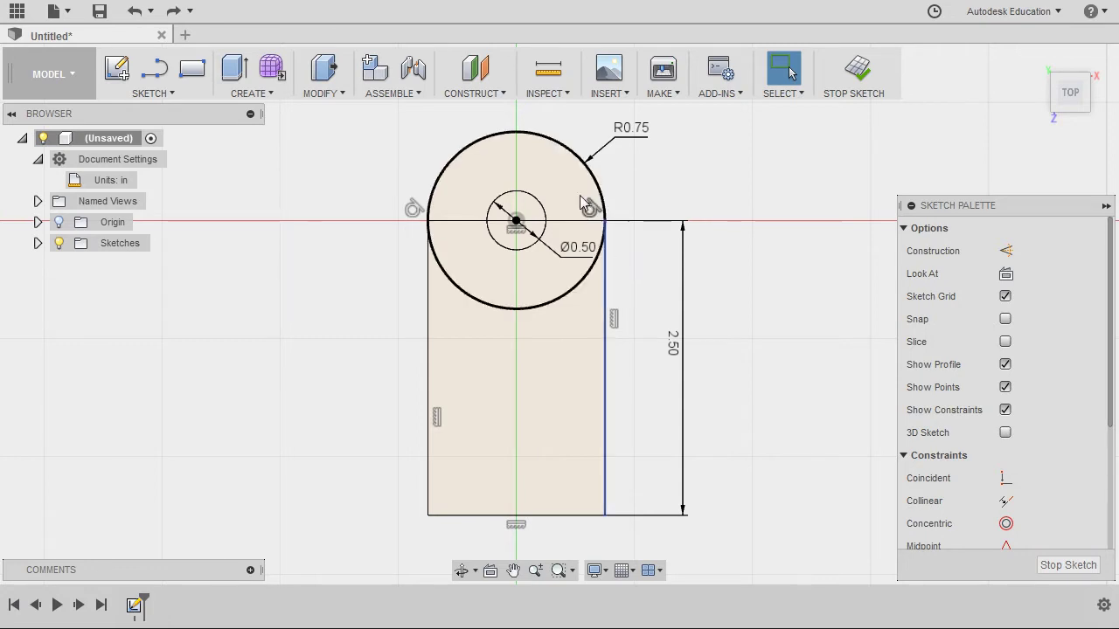
Trim the outer circle's lower arc and the three pieces of the horizontal centre line.
left_click(524, 220)
key("Escape")
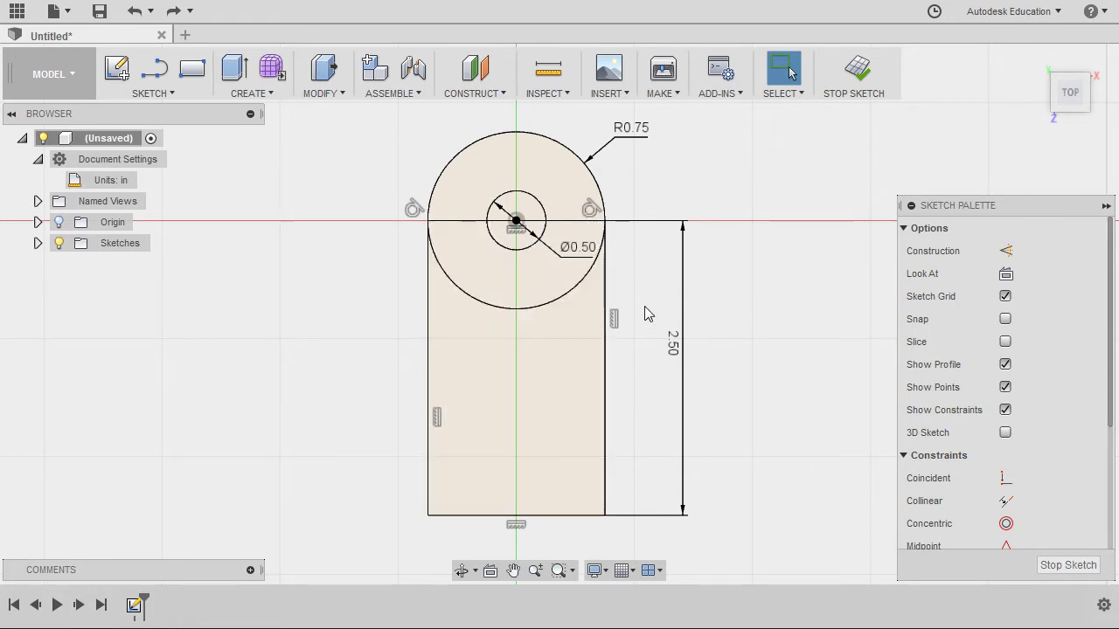
key("t")
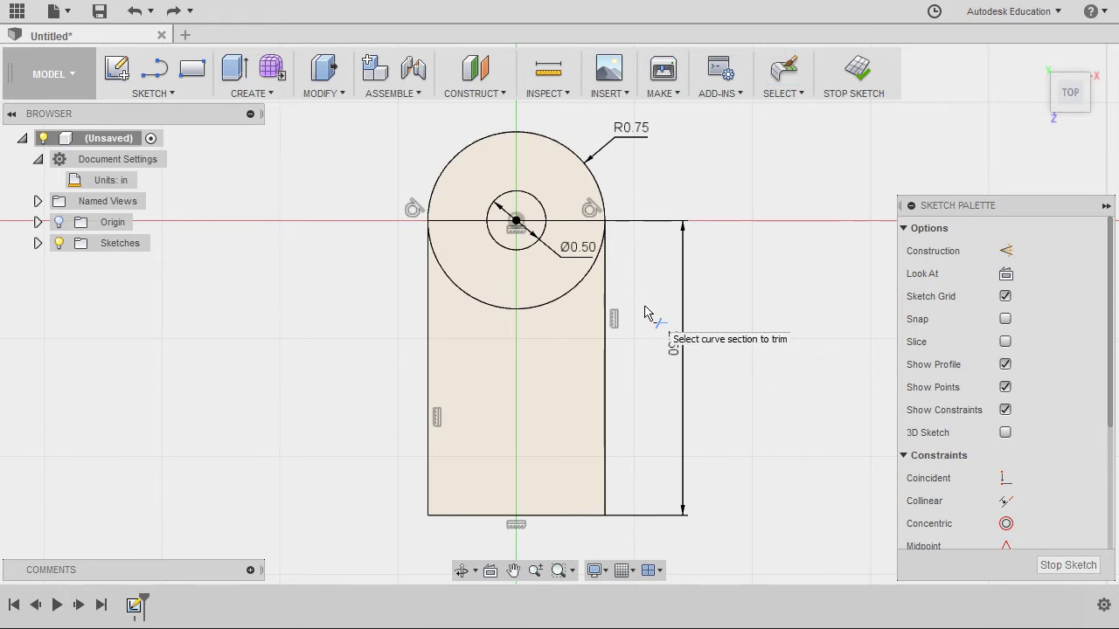
left_click(551, 305)
left_click(475, 225)
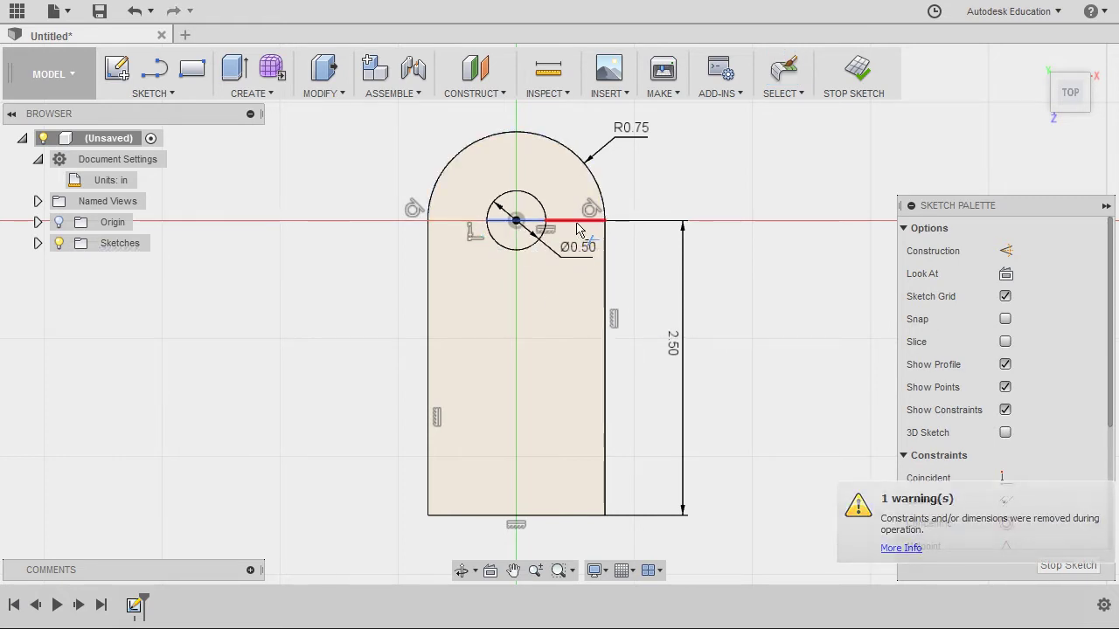
left_click(577, 225)
left_click(526, 223)
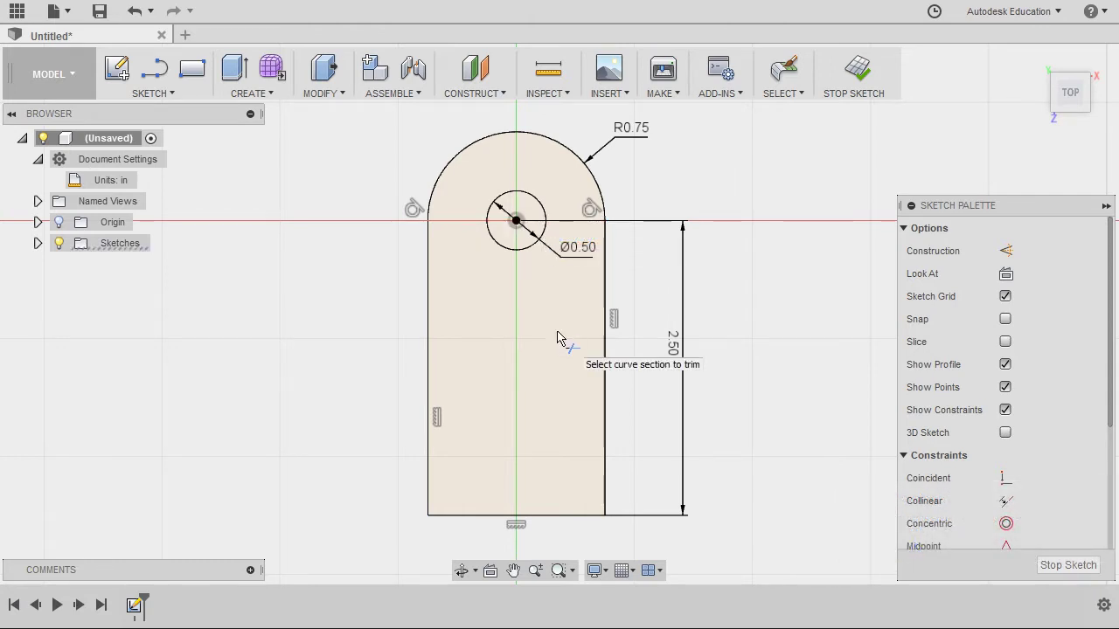
key("Escape")
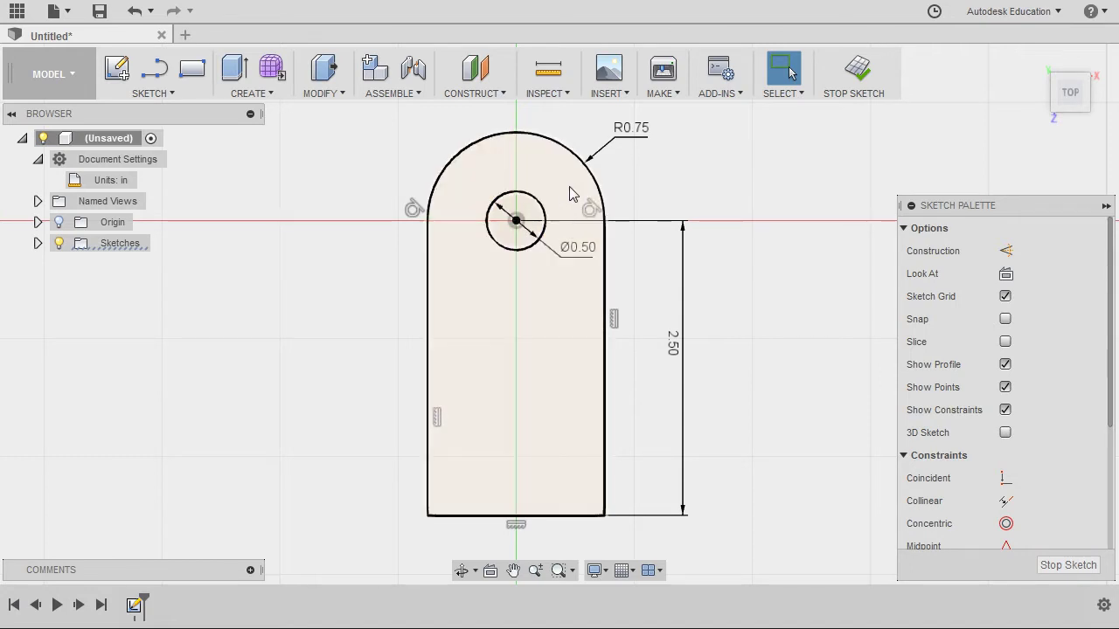
Extrude the rounded-end profile symmetrically, whole length, with a 1.5 in distance.
key("e")
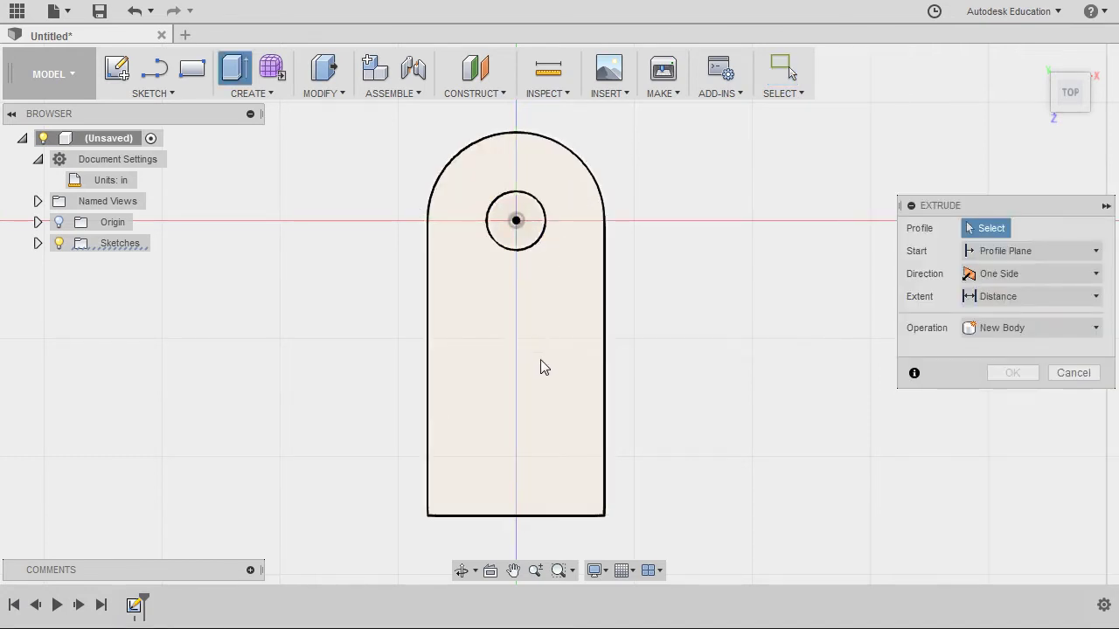
left_click(540, 360)
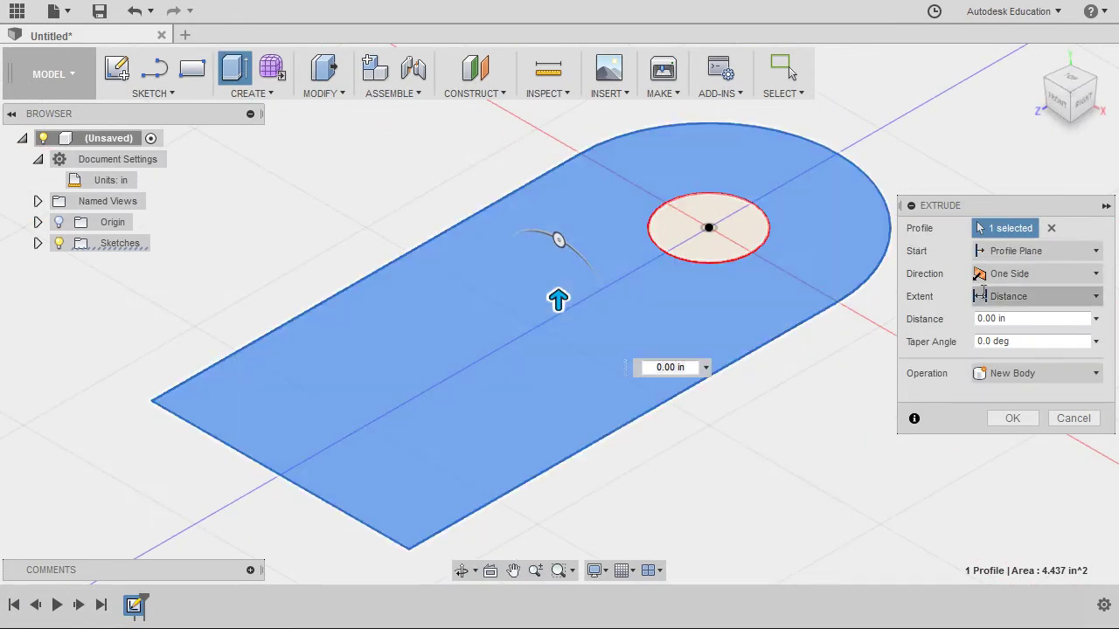
left_click(1036, 274)
left_click(1032, 341)
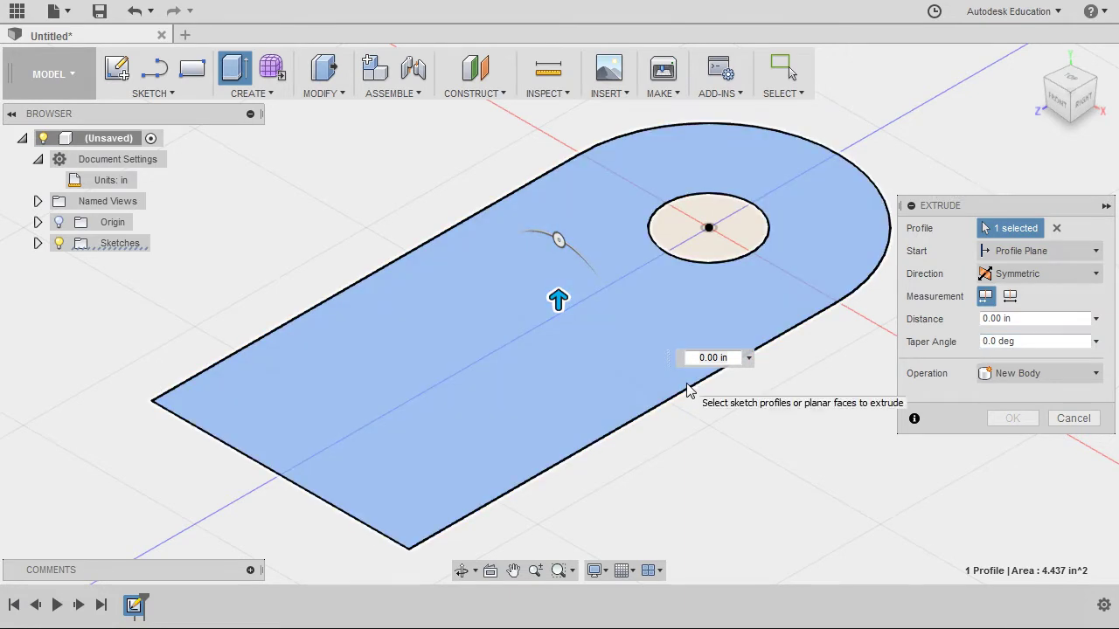
left_click(1010, 298)
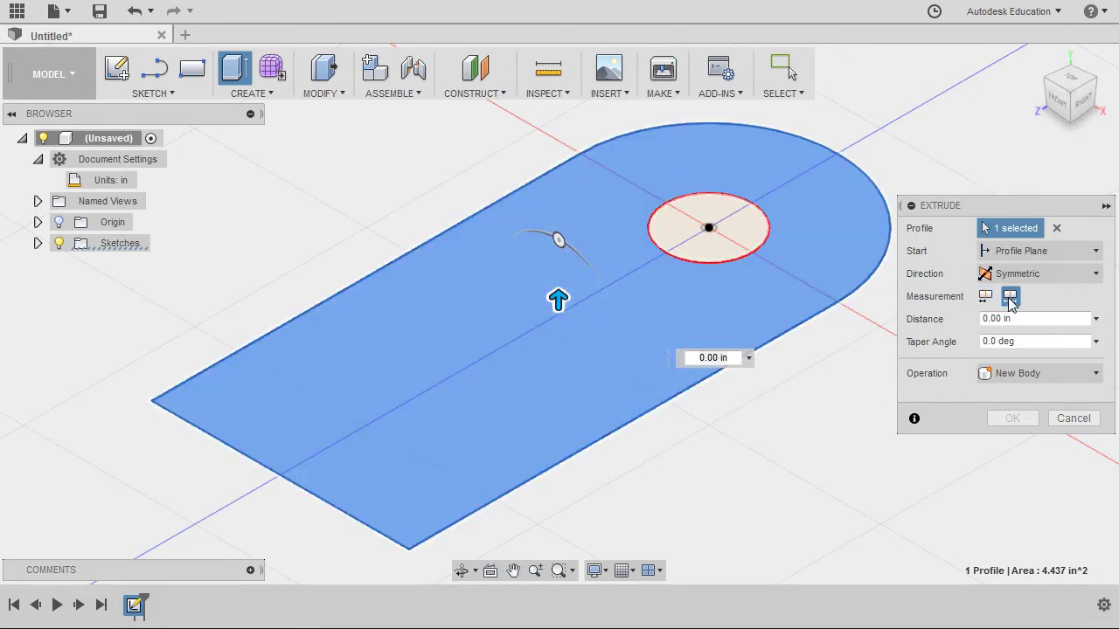
left_click_drag(559, 302, 560, 226)
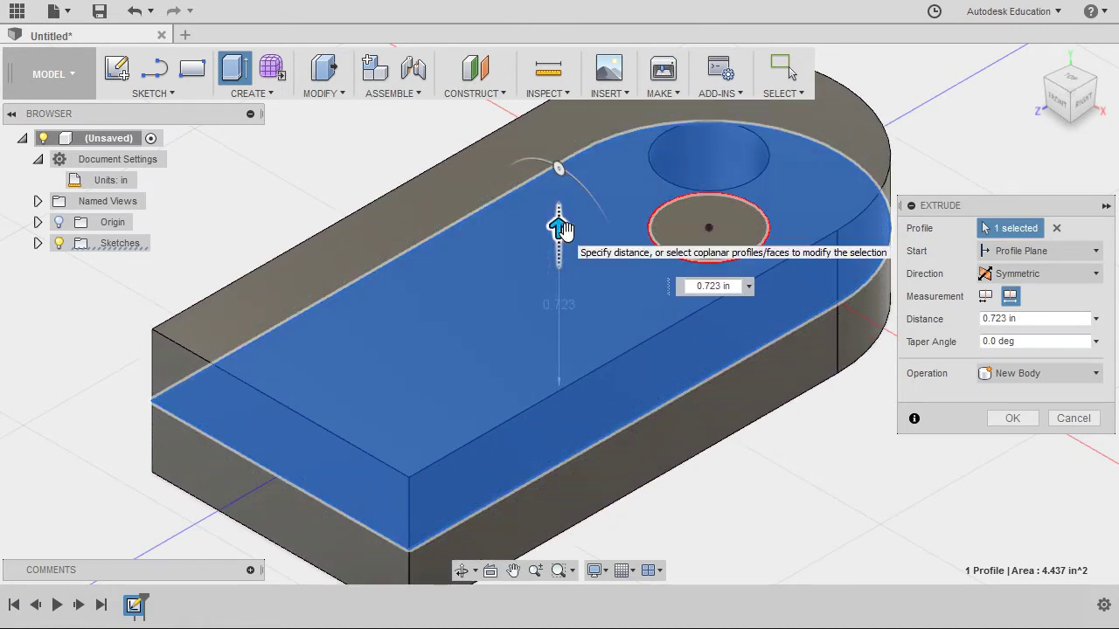
left_click(1023, 318)
double_click(1005, 318)
type("1.5")
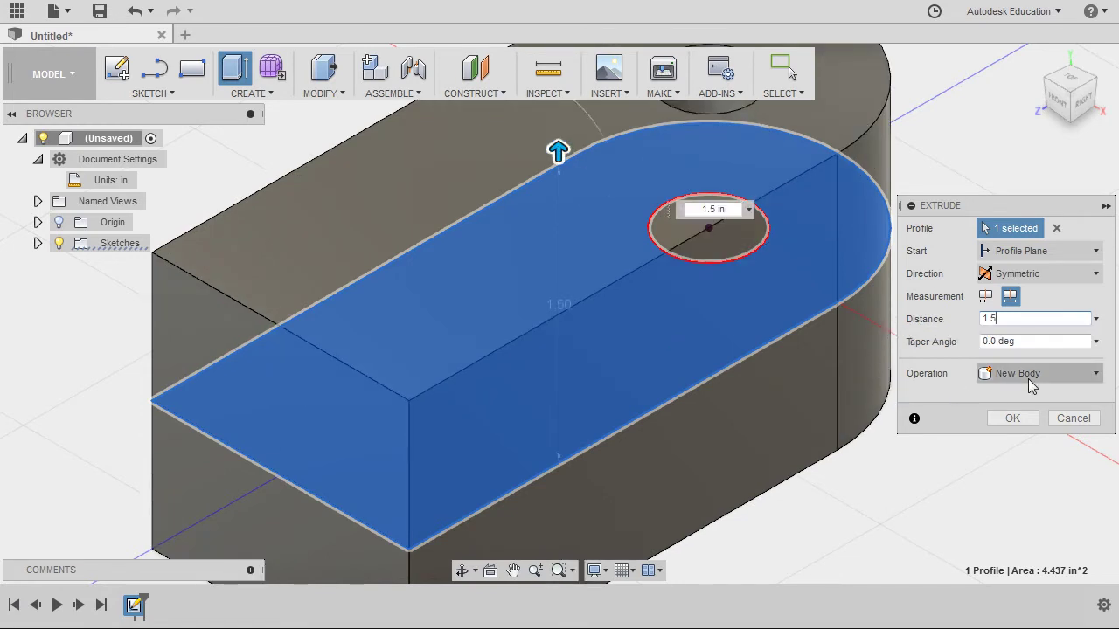
Commit the 1.5 in extrusion and start a new sketch on a plane through the block.
left_click(1017, 419)
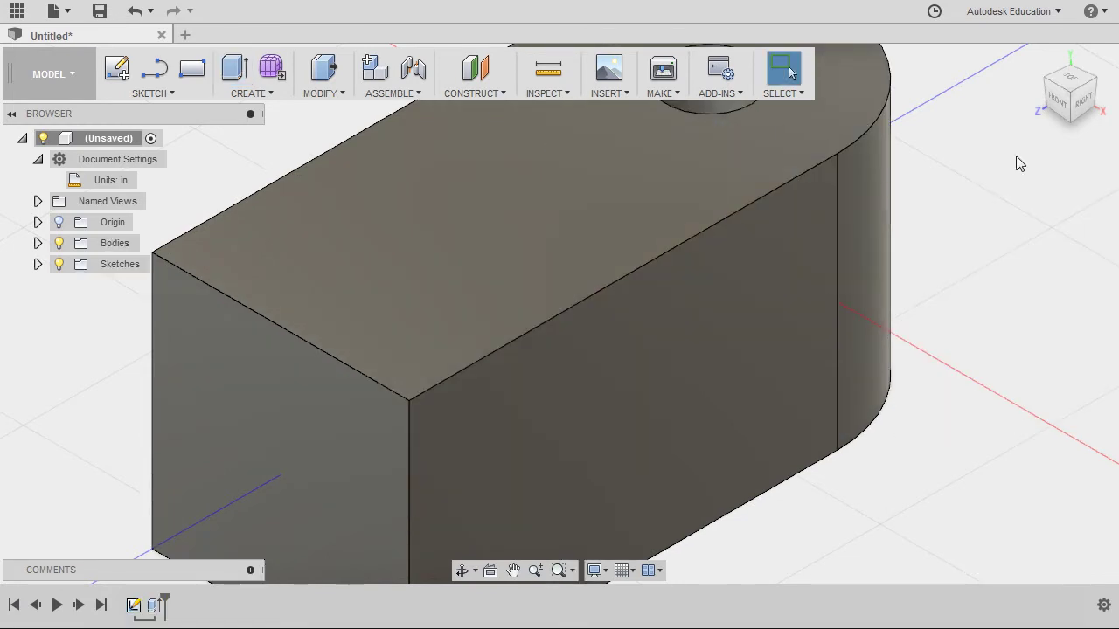
left_click(1037, 57)
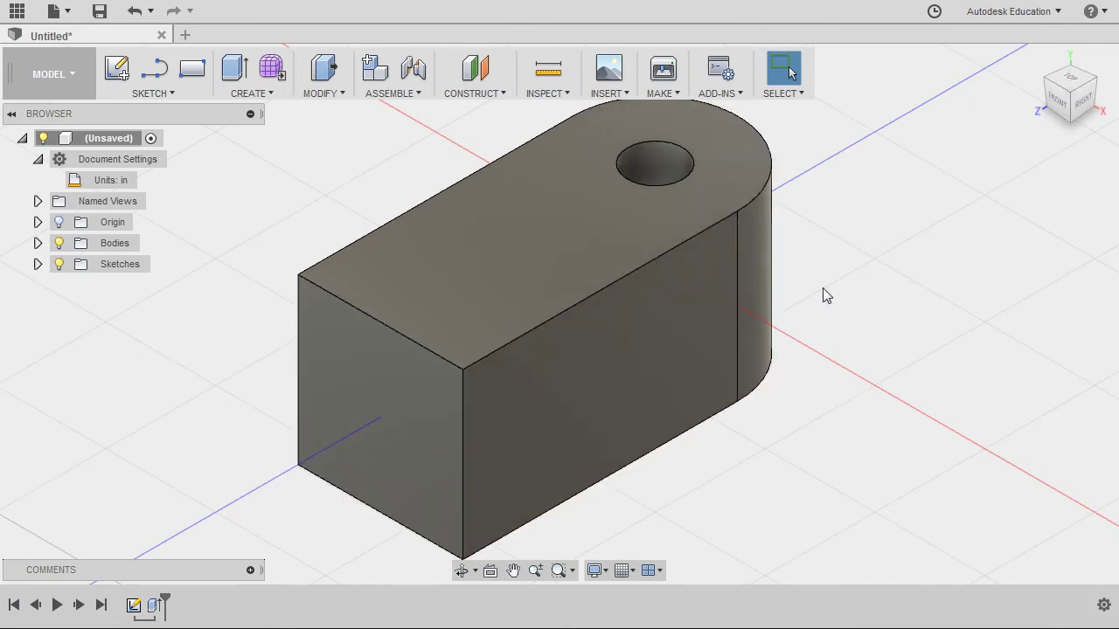
key("s")
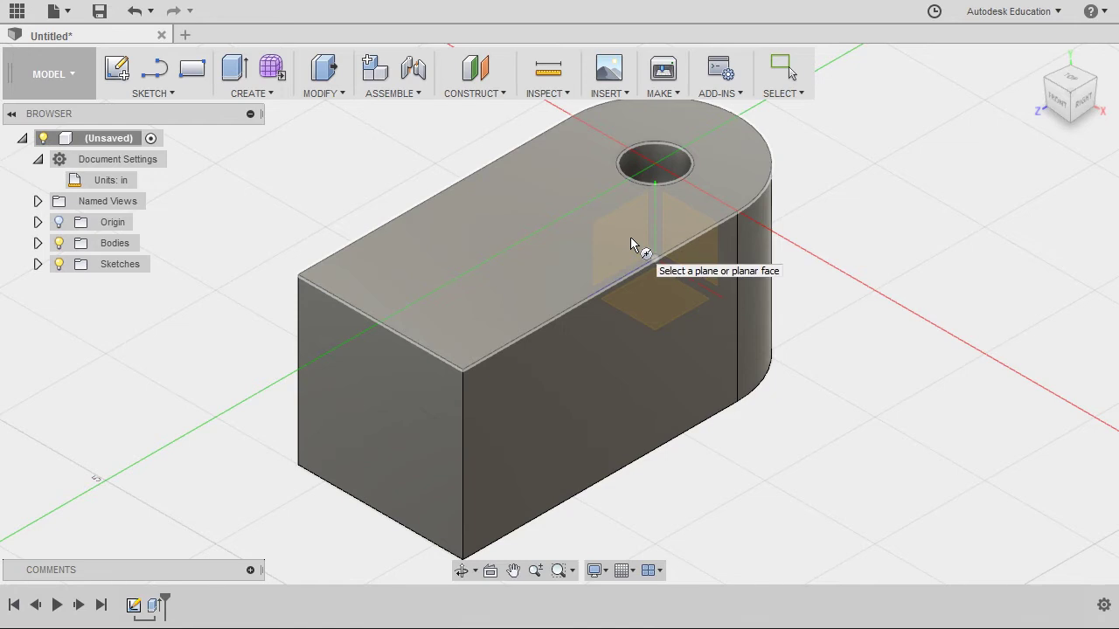
left_click(631, 238)
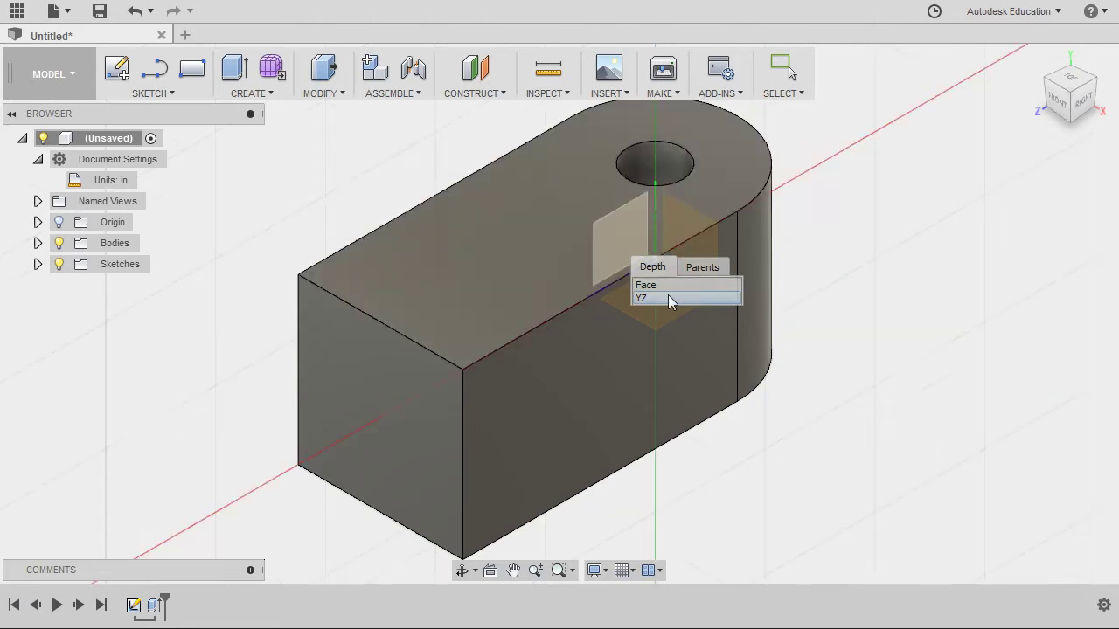
Sketch a 1.5 in circle on the YZ plane, centred on the block's end edge.
left_click(666, 298)
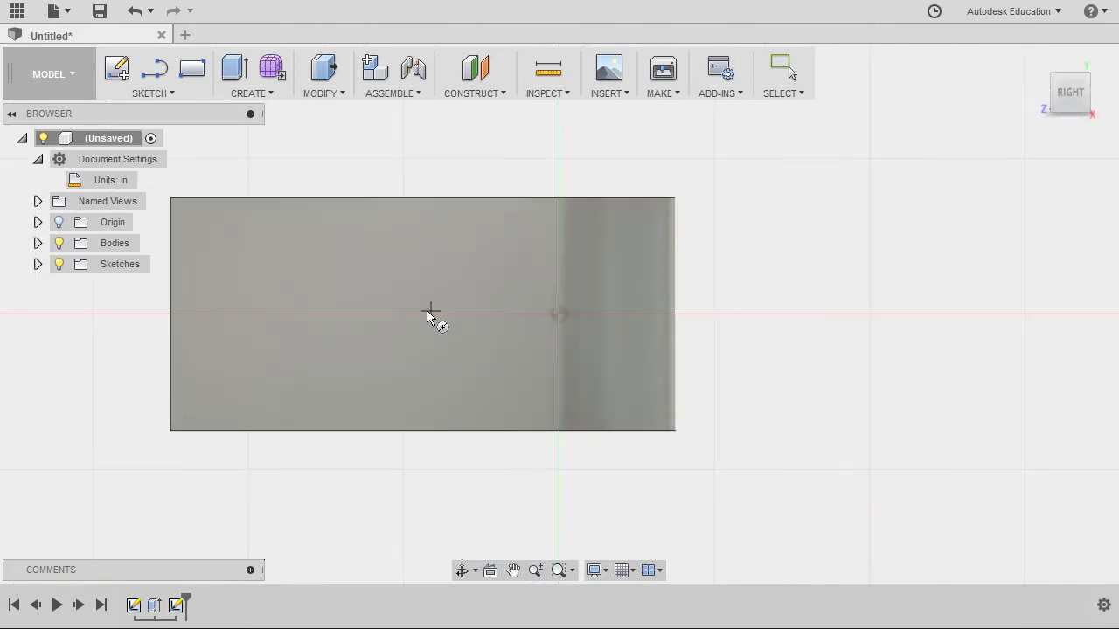
middle_click_drag(320, 275, 522, 282)
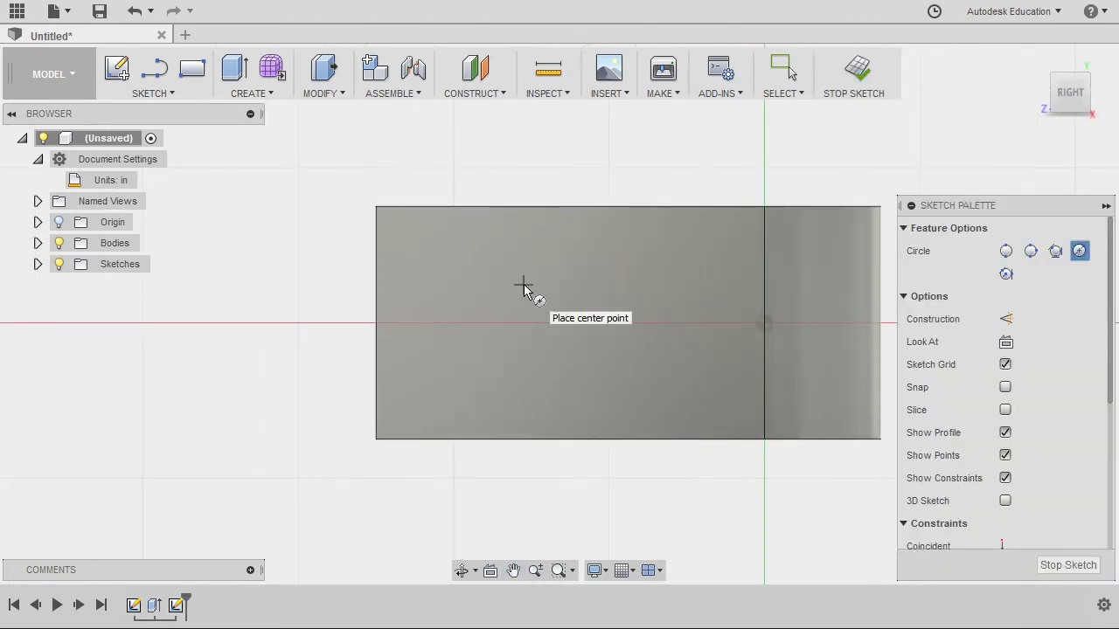
left_click(377, 324)
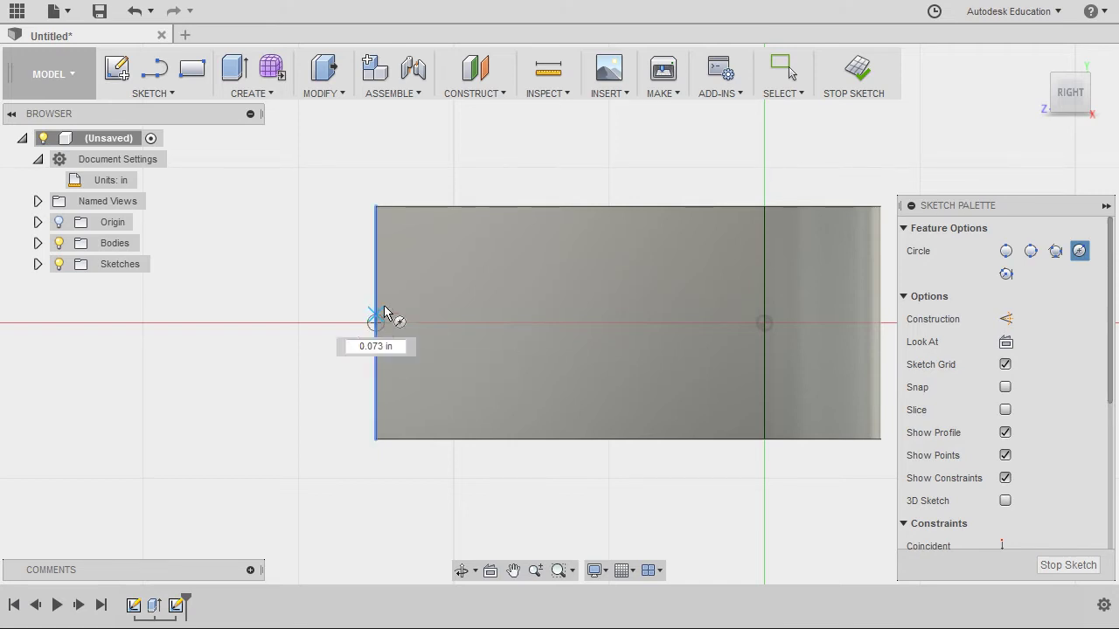
left_click(377, 208)
mouse_move(388, 274)
middle_mouse_down("shift")
mouse_move(388, 253)
mouse_move(407, 308)
middle_mouse_up("shift")
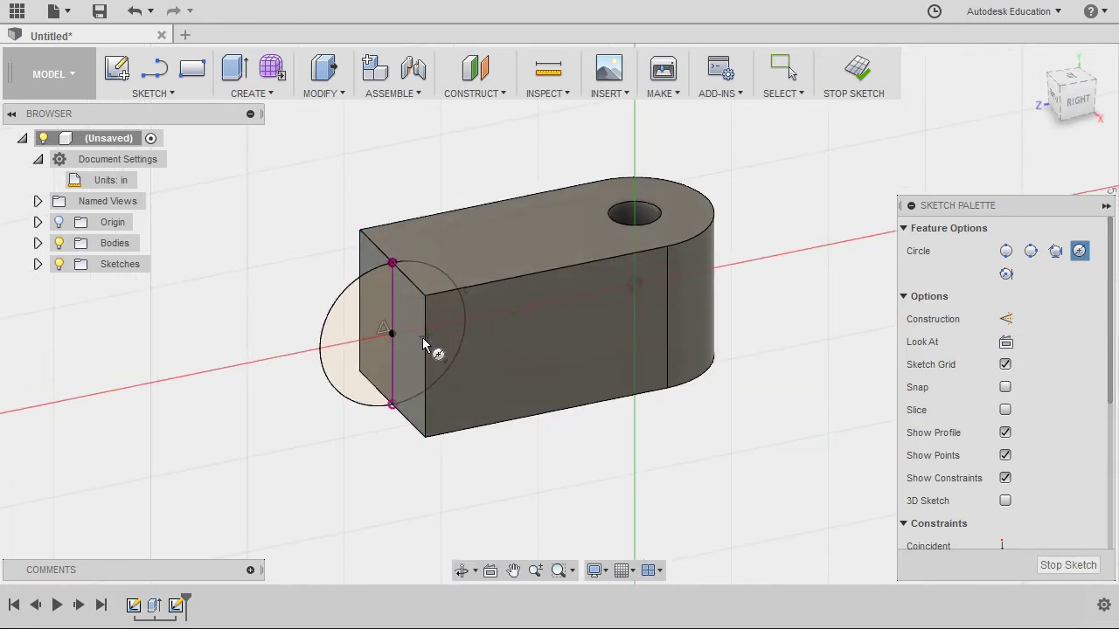
key("e")
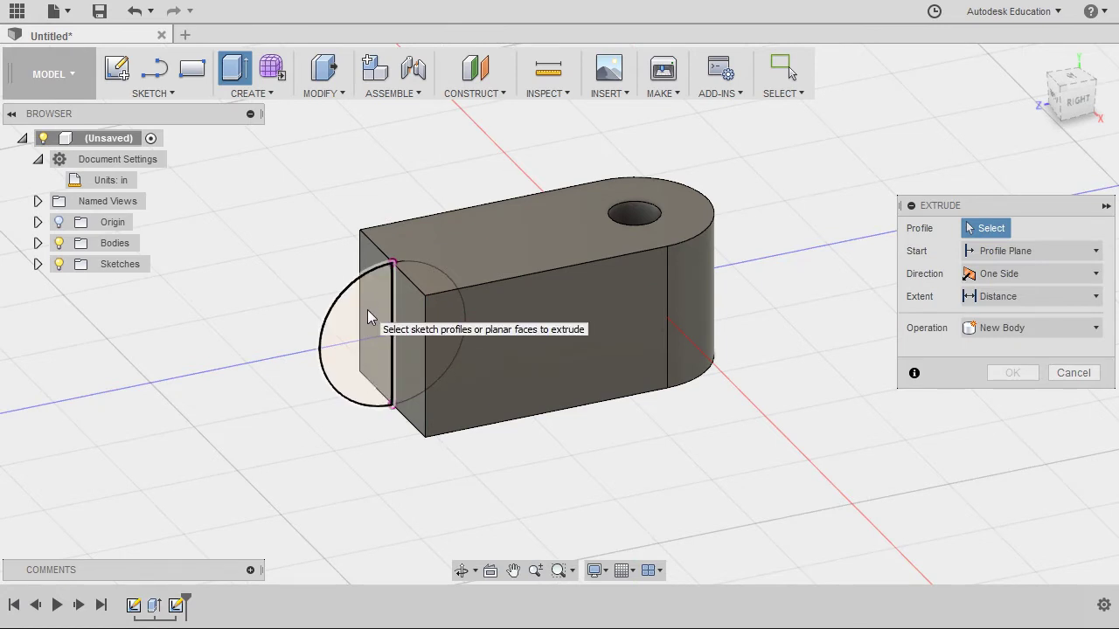
Extrude the half-circle profile Two Sides, side 1 at 1.939 in and side 2 at 1.532 in.
left_click(367, 309)
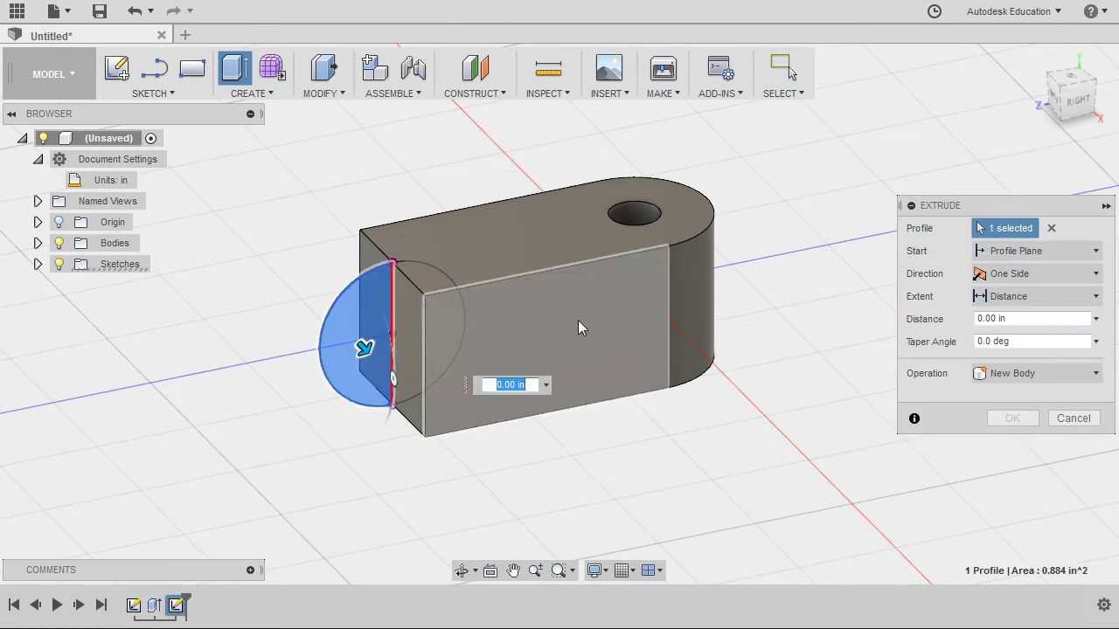
left_click(1041, 276)
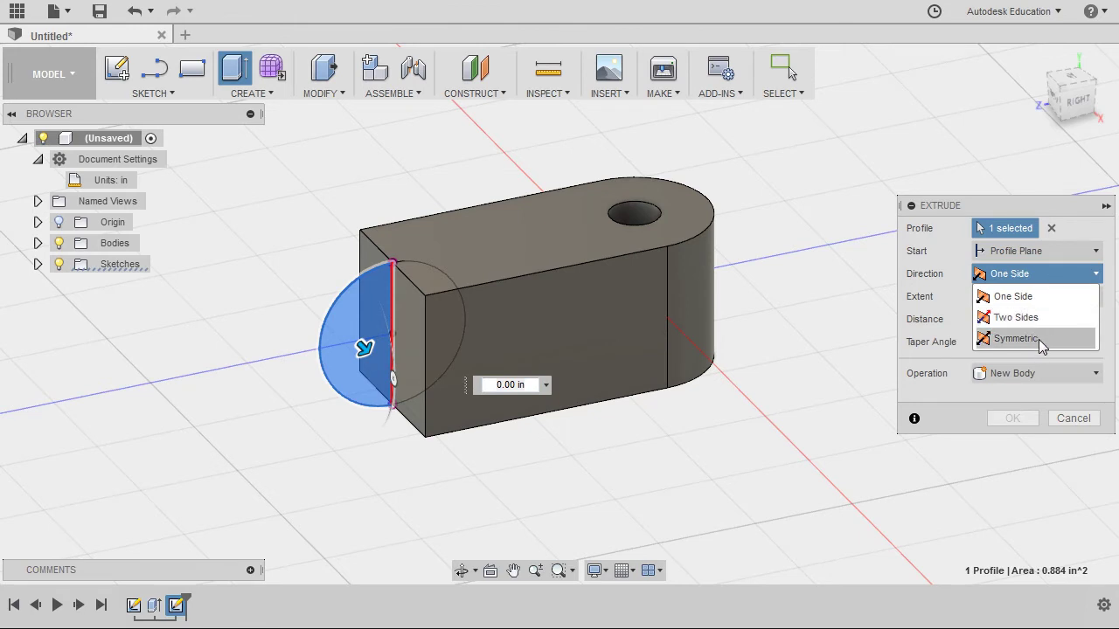
left_click(1040, 339)
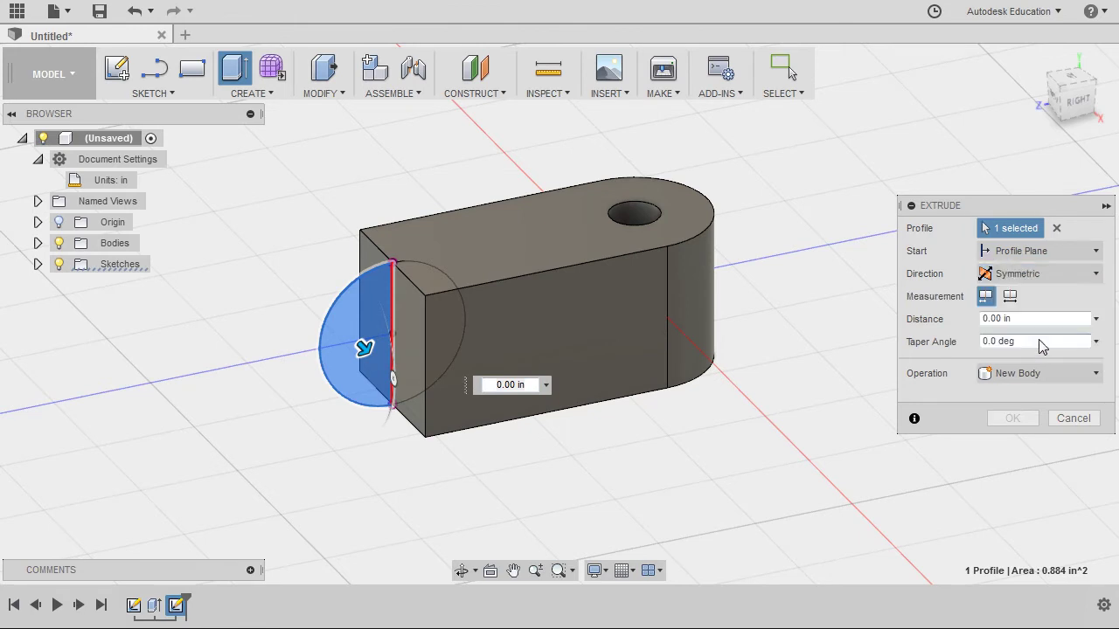
left_click(1041, 276)
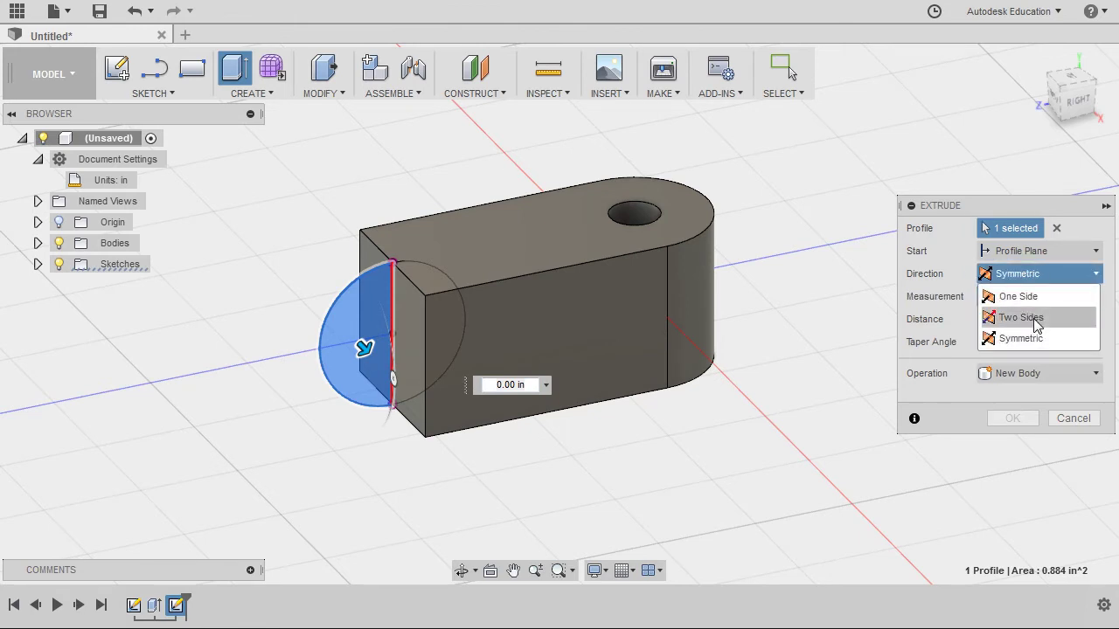
left_click(1023, 318)
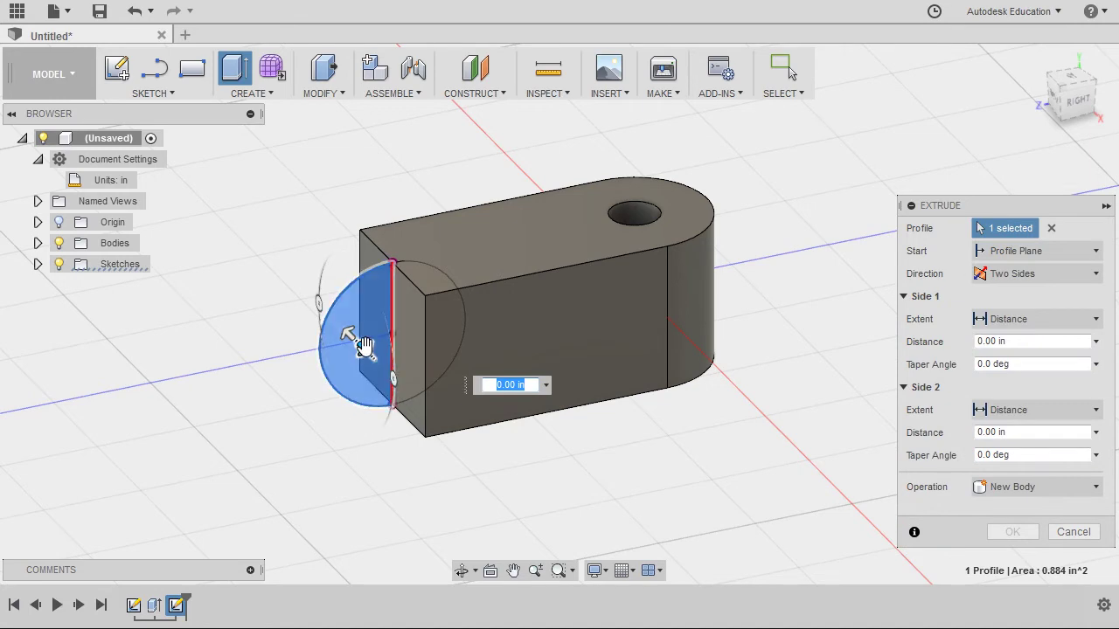
left_click_drag(364, 345, 229, 404)
middle_click_drag(229, 404, 477, 395, "shift")
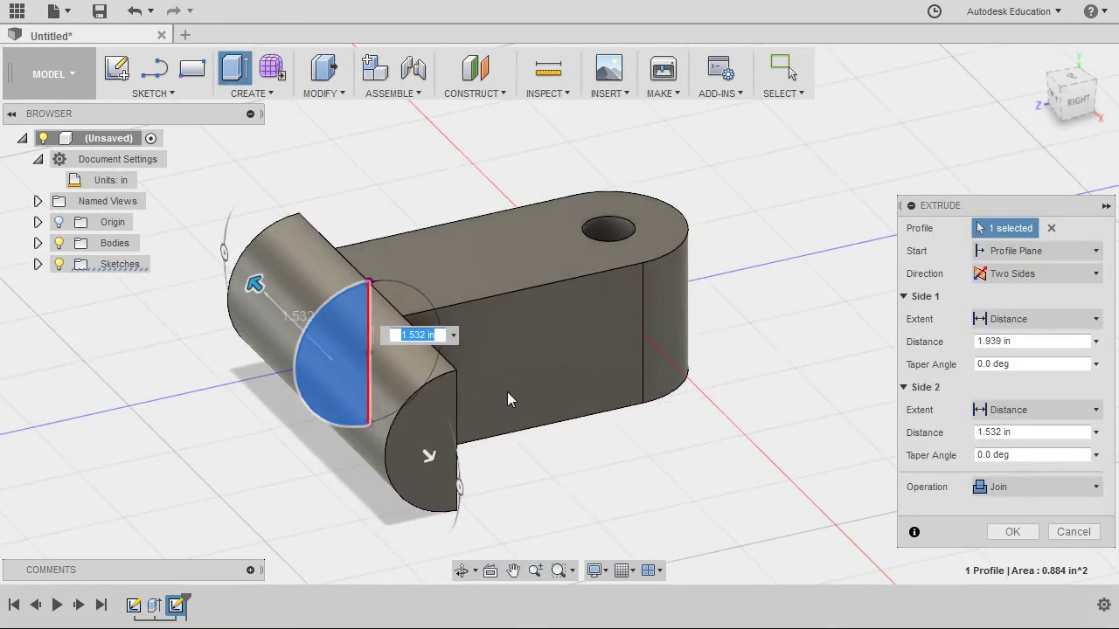
left_click(1020, 321)
Set both sides to To Object, limiting side two at the block's front face with Extend Faces.
left_click(1021, 365)
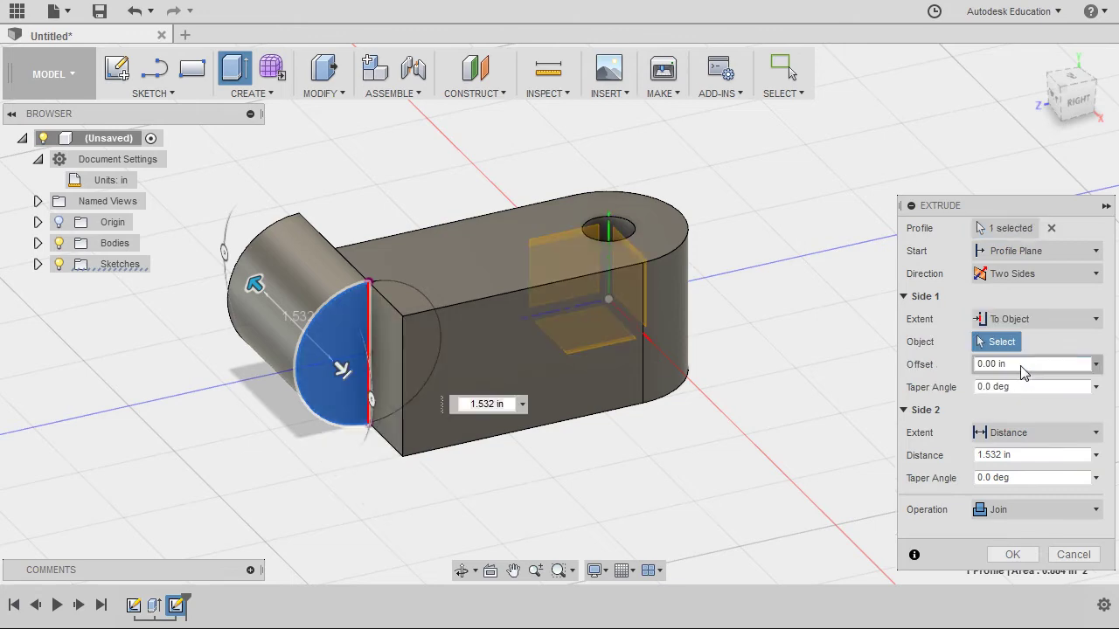
left_click(1021, 431)
left_click(1025, 475)
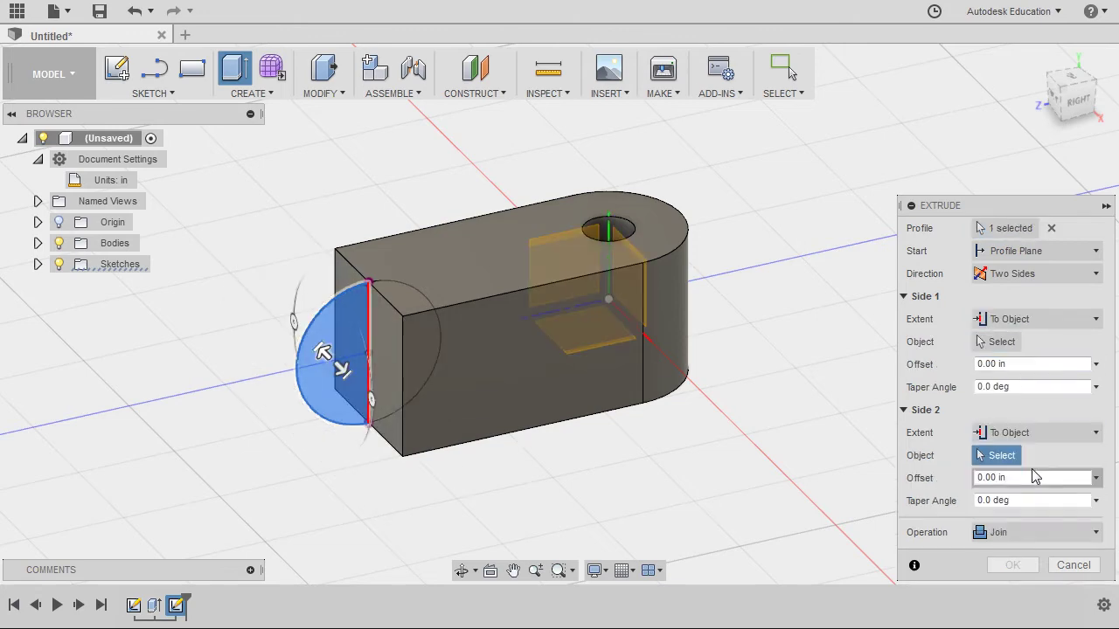
middle_click_drag(562, 429, 531, 417, "shift")
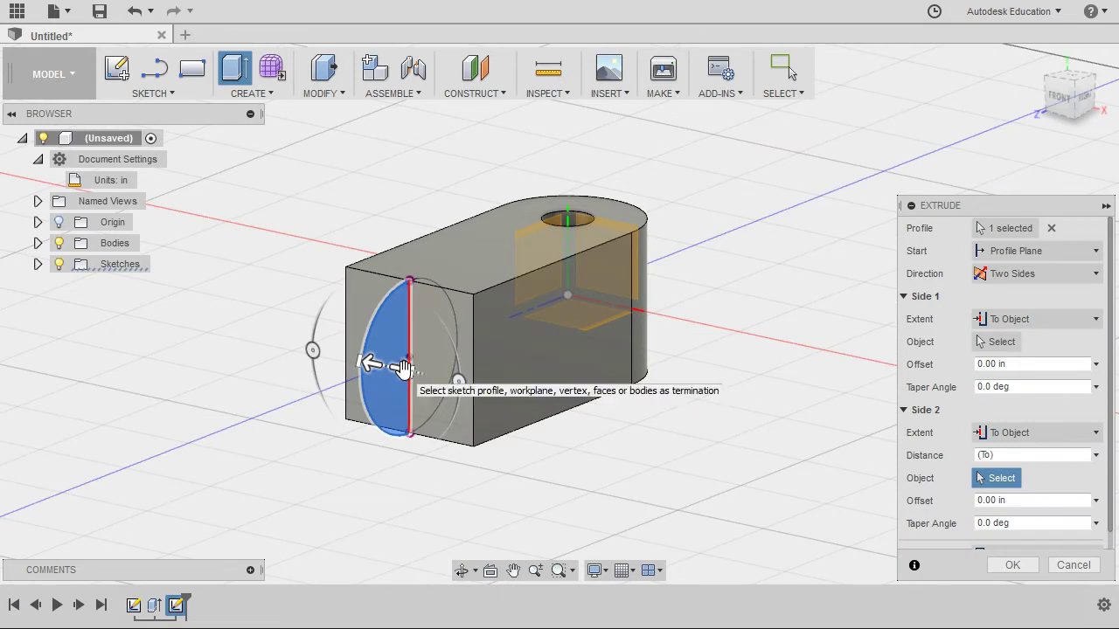
left_click(402, 367)
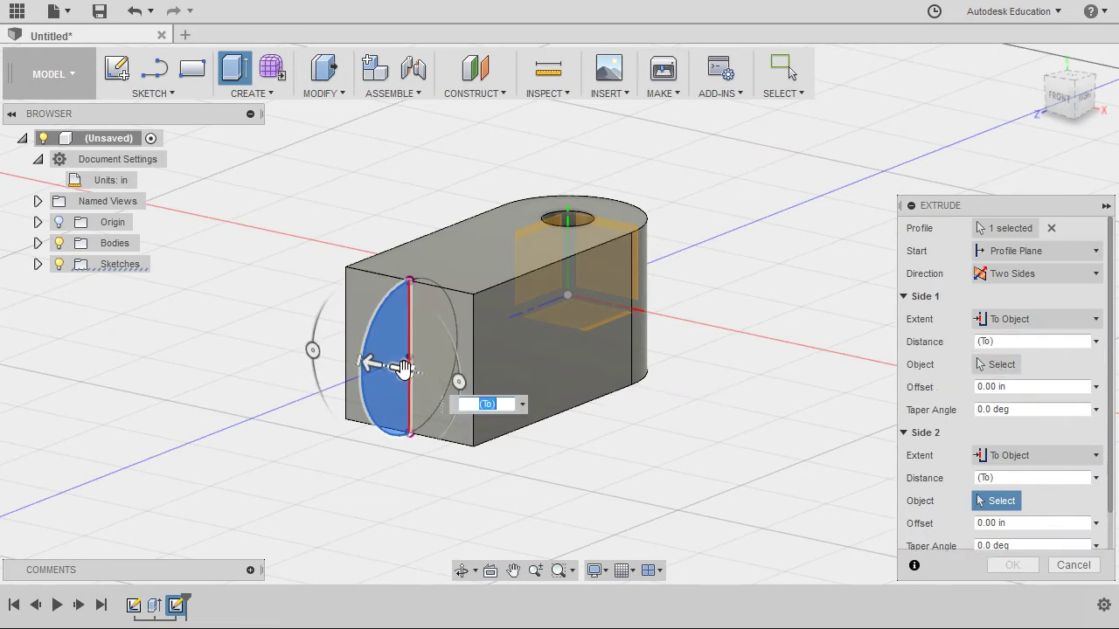
left_click(558, 332)
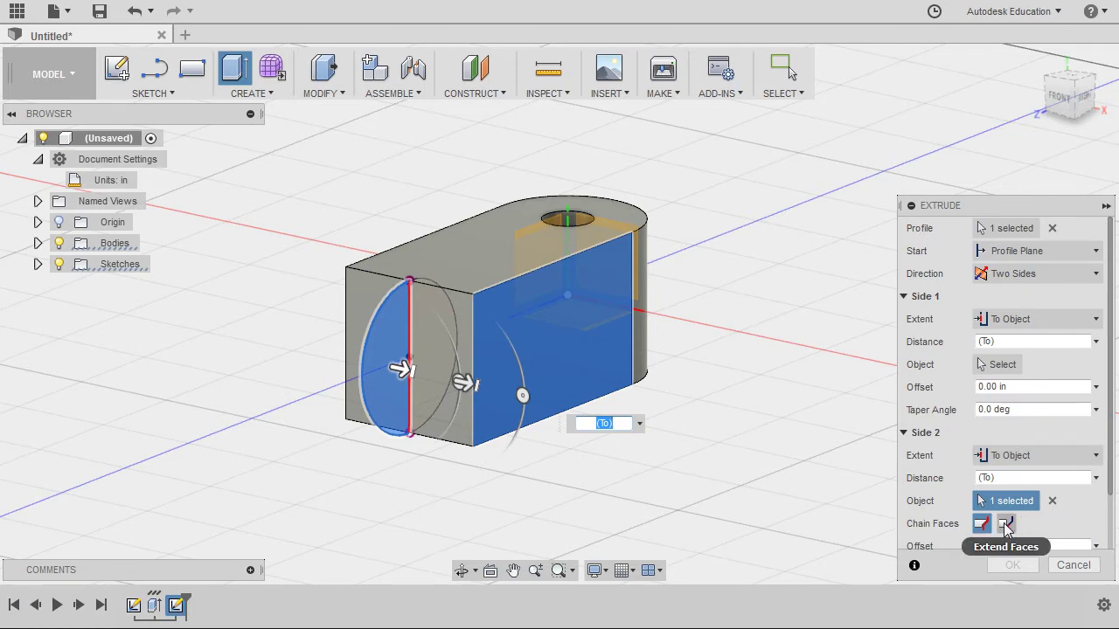
left_click(1005, 524)
Limit side one at the block's left face with Extend Faces and commit the join.
middle_click_drag(427, 482, 555, 481, "shift")
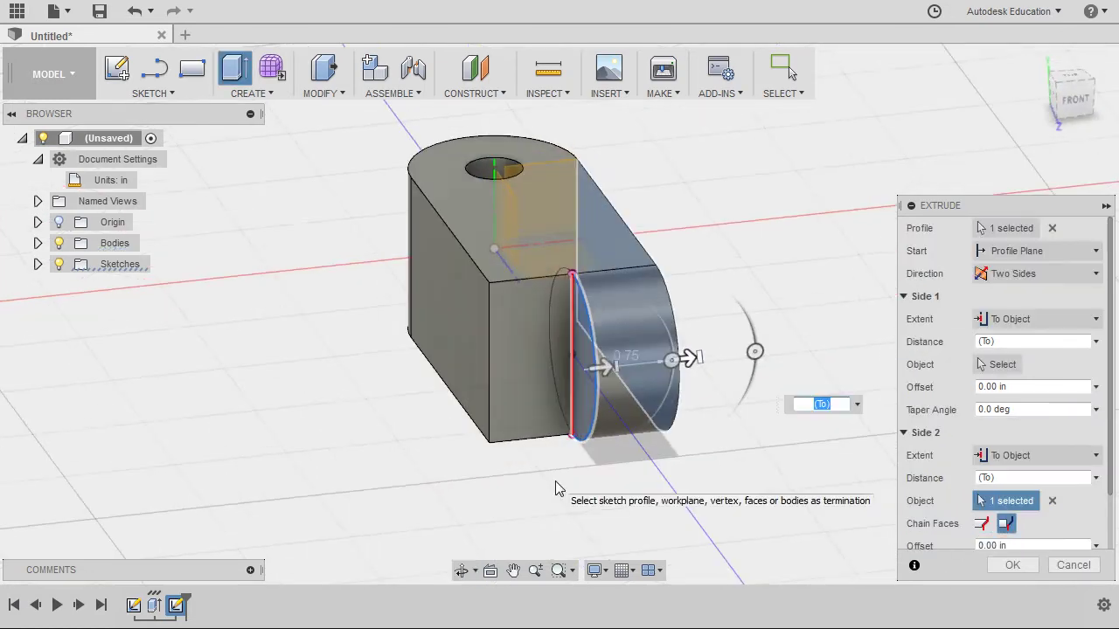
left_click(1005, 365)
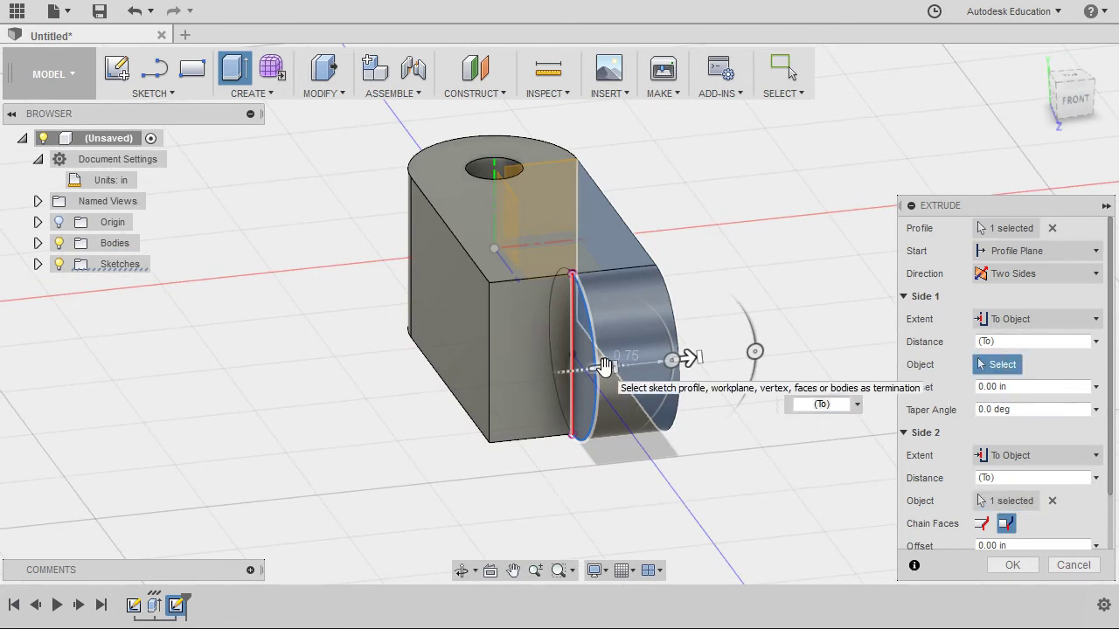
left_click(473, 326)
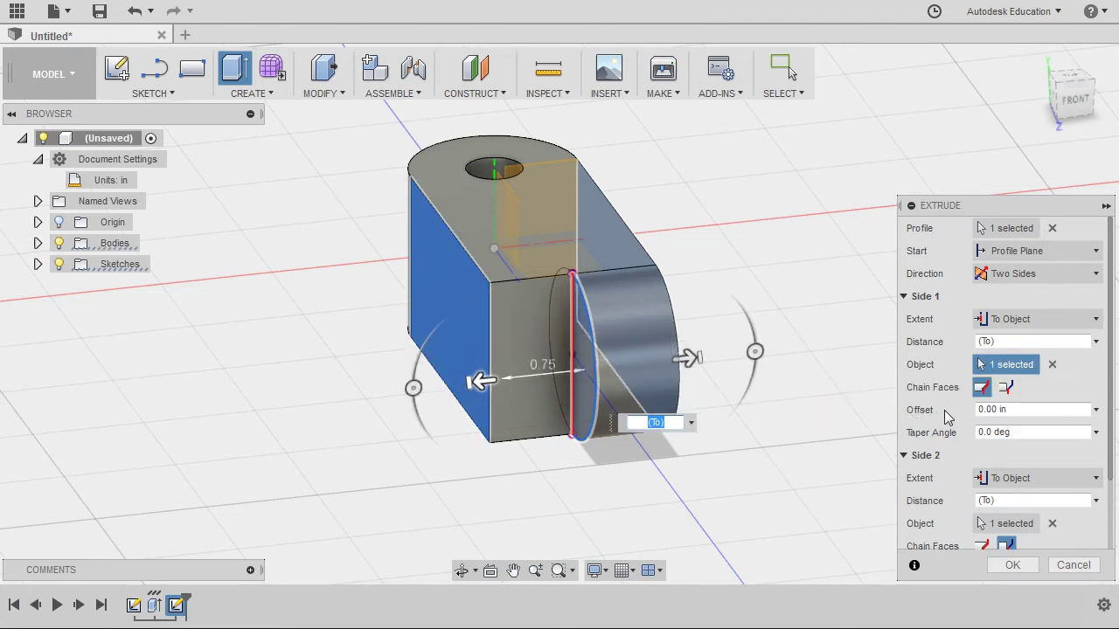
left_click(1006, 388)
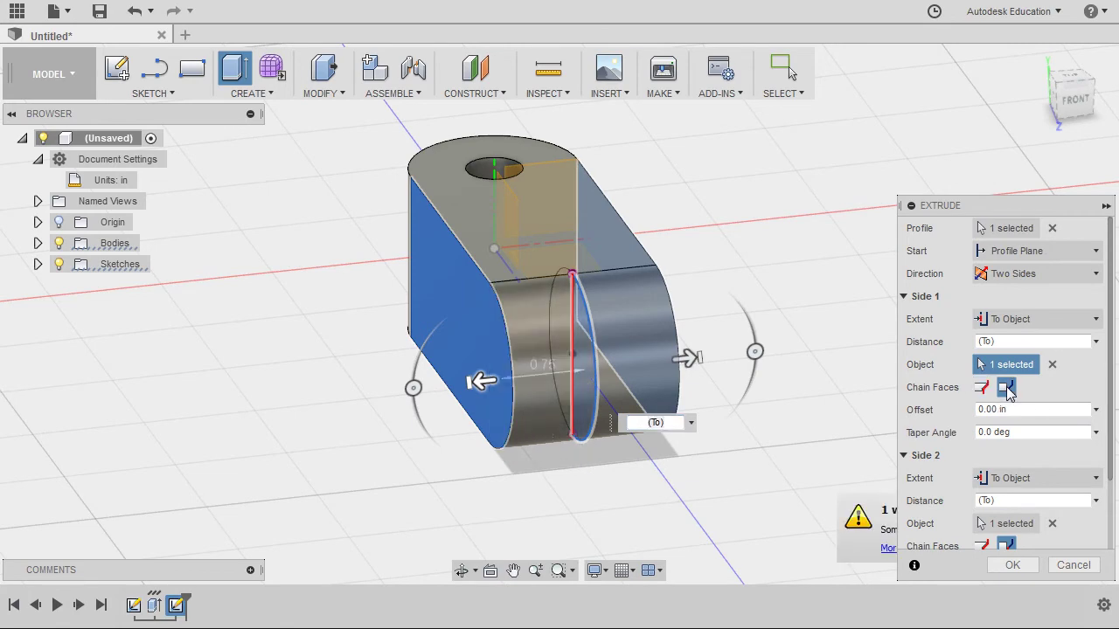
left_click(1013, 564)
middle_click_drag(815, 408, 746, 428, "shift")
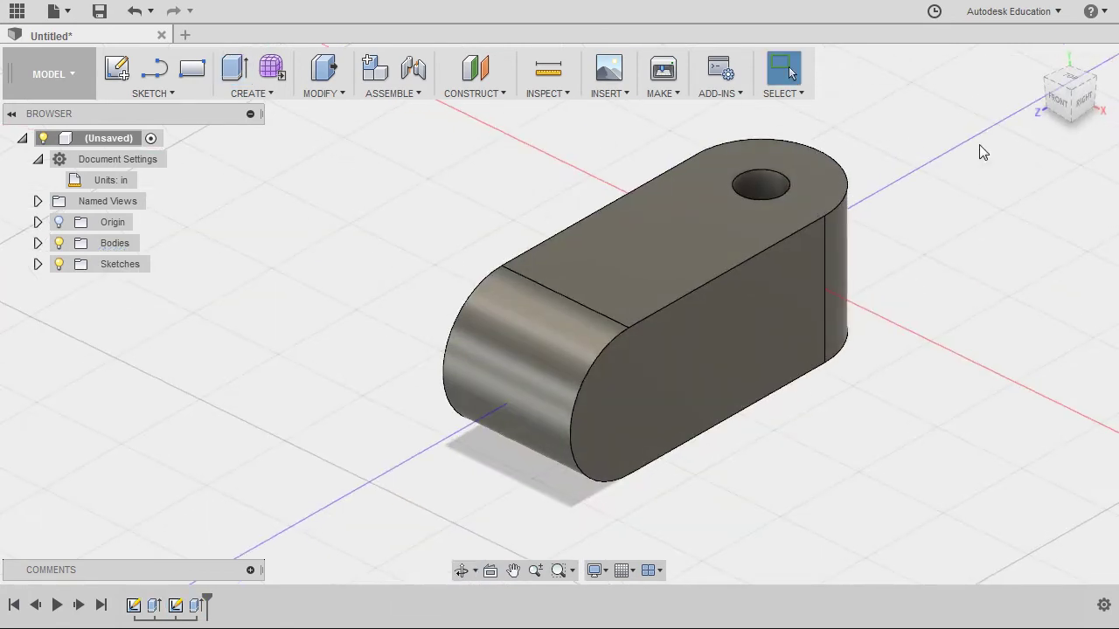
Reopen the first sketch and change the end arc's radius dimension from 0.75 to 2 in.
left_click(1037, 60)
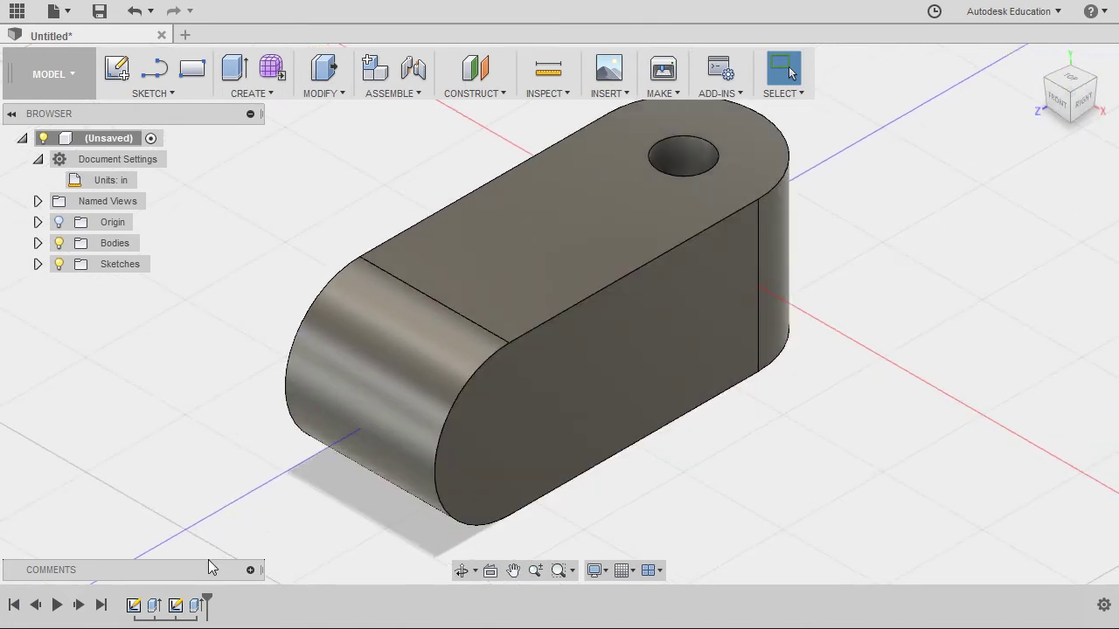
double_click(134, 605)
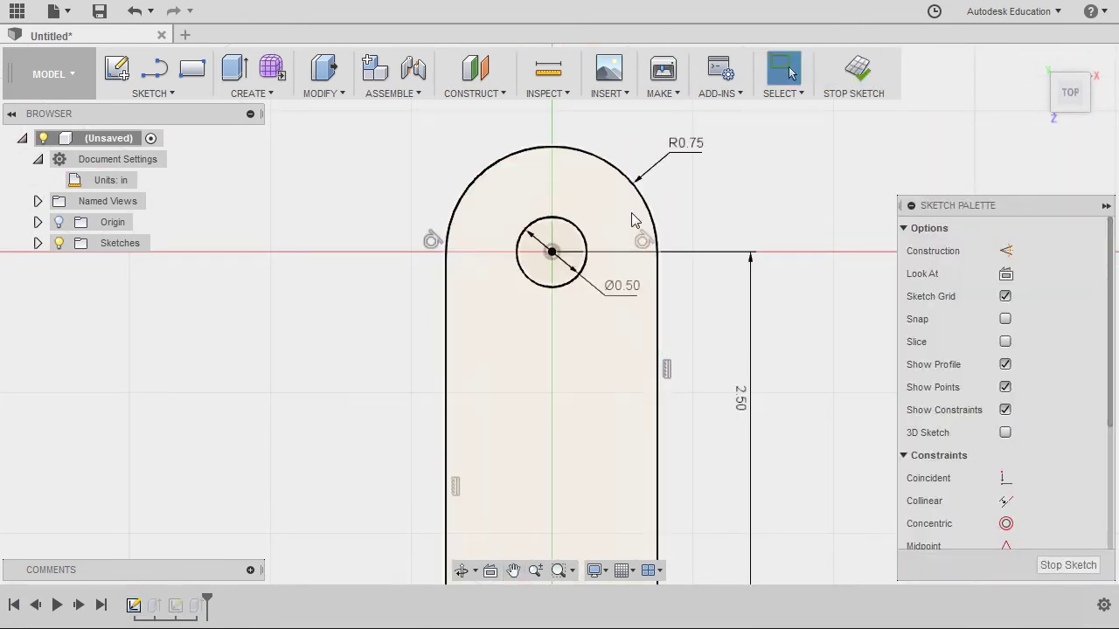
left_click(858, 77)
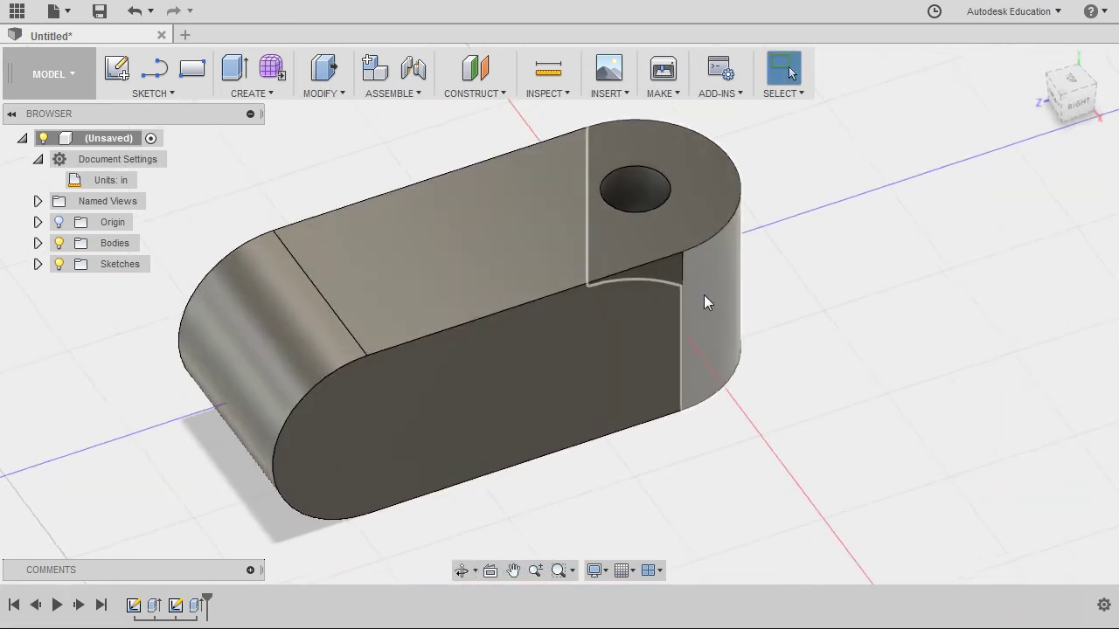
double_click(134, 605)
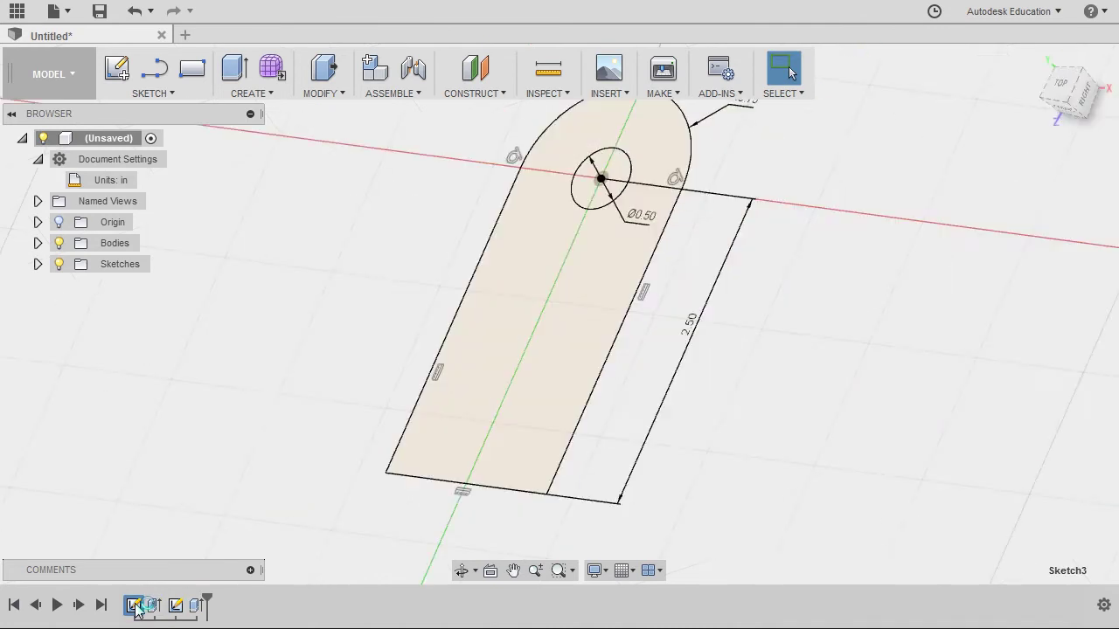
double_click(644, 157)
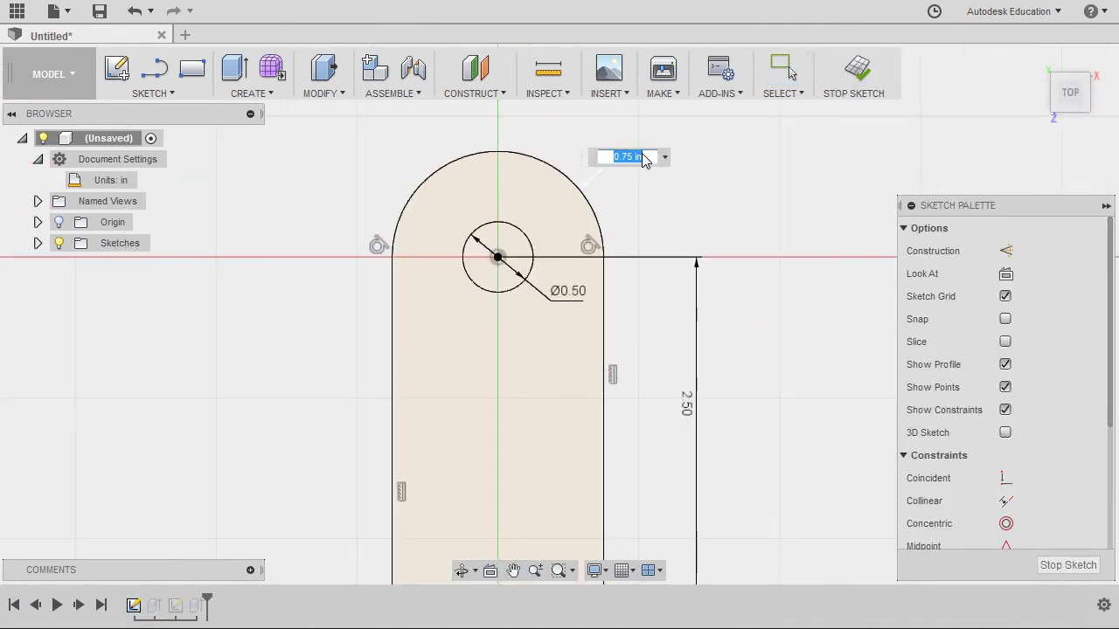
type("32")
key("BackSpace")
key("BackSpace")
type("2")
key("Return")
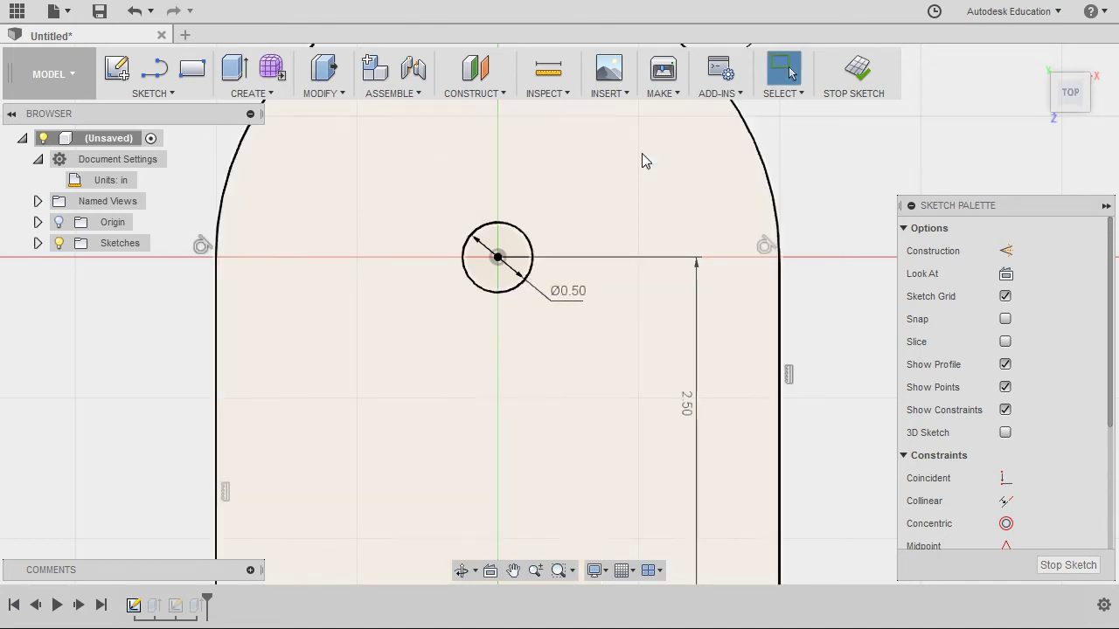
left_click(859, 79)
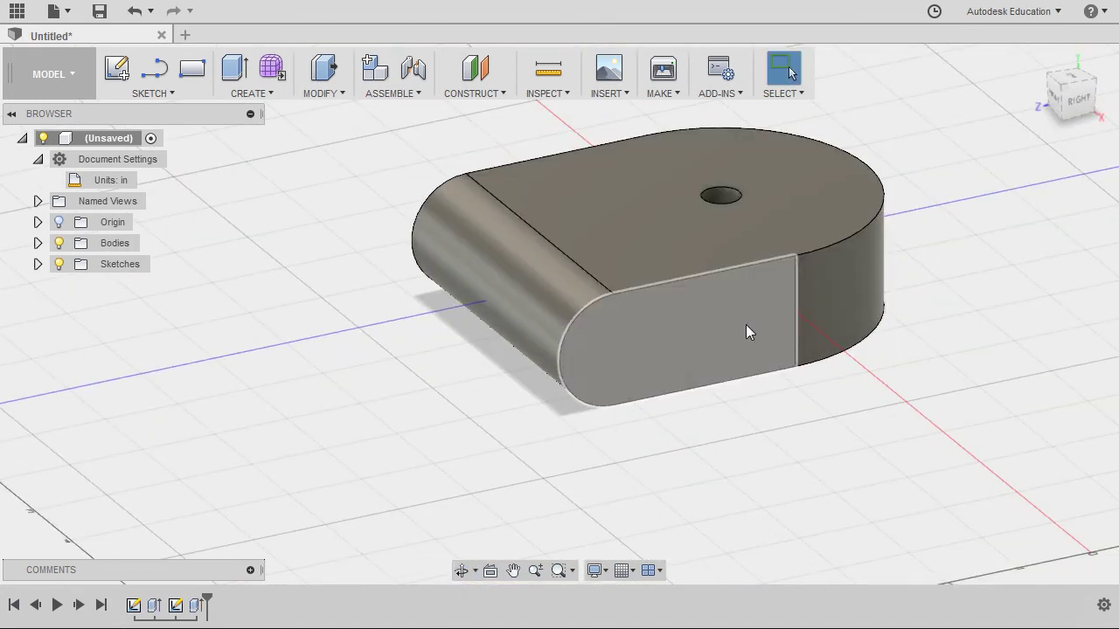
Finish the base sketch with its end radius back at 0.75 in and zoom in on the block.
middle_click_drag(698, 328, 732, 320, "shift")
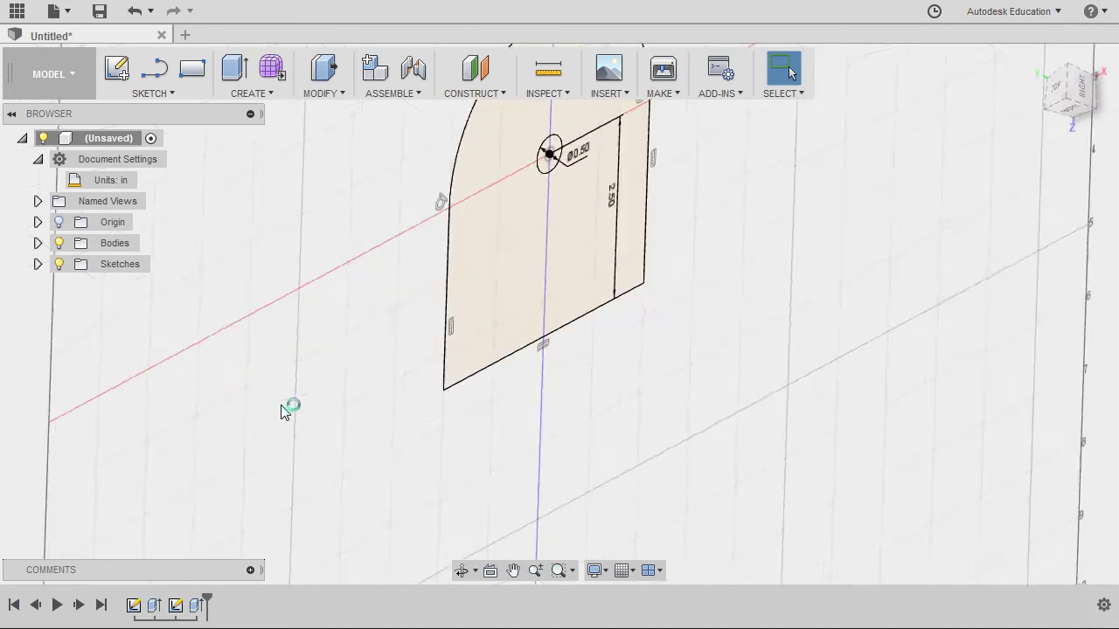
left_click(857, 73)
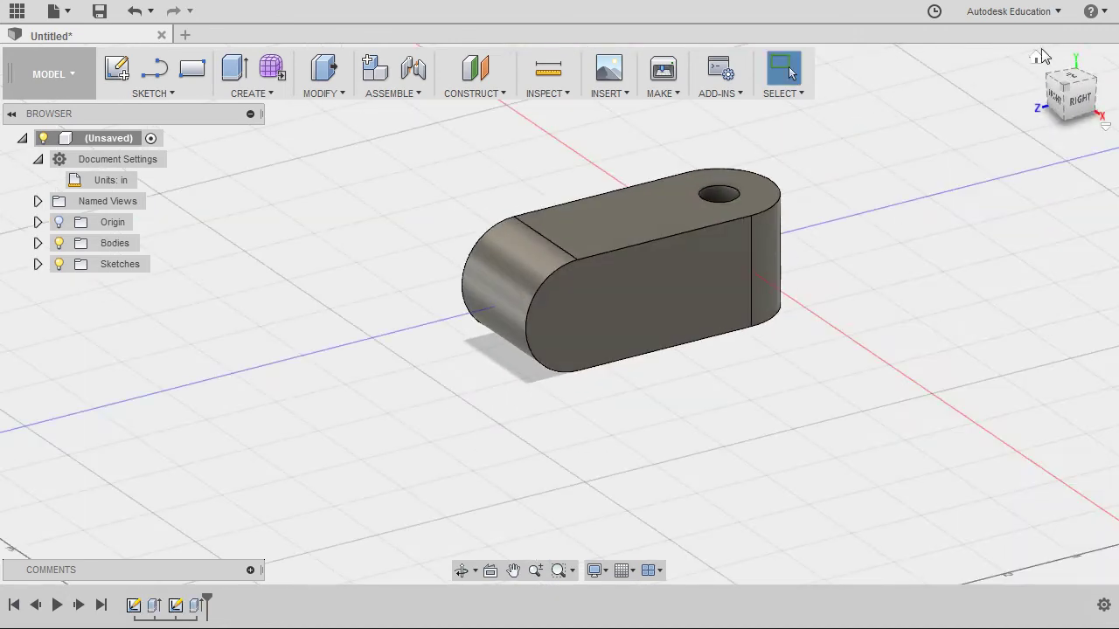
scroll(933, 206, "up", 1)
scroll(933, 205, "up", 2)
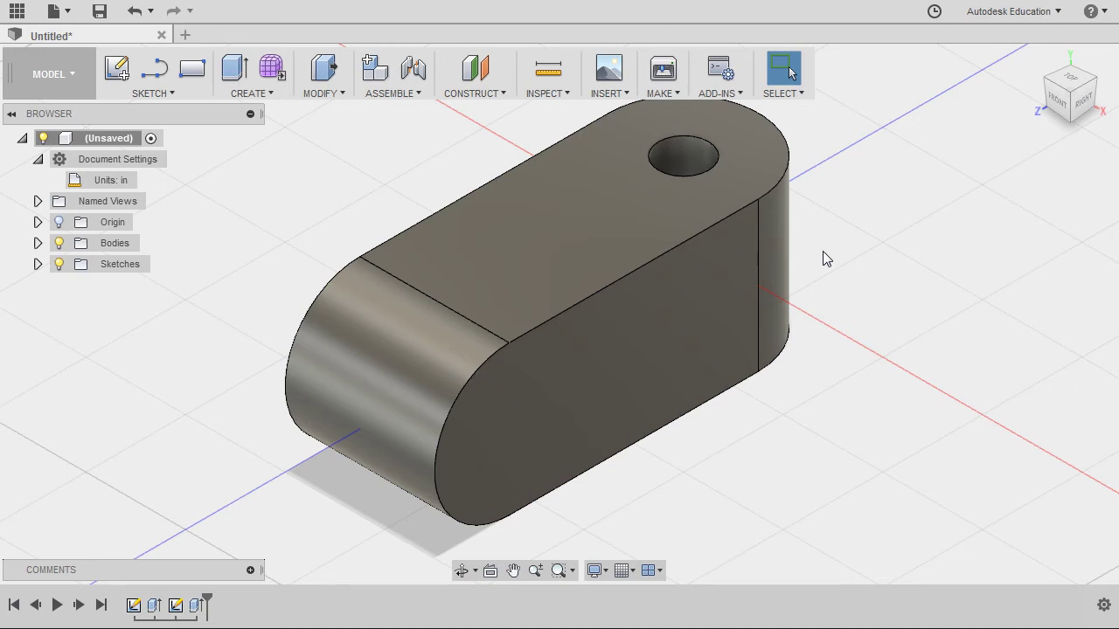
Start a new sketch on the YZ plane.
left_click(176, 606)
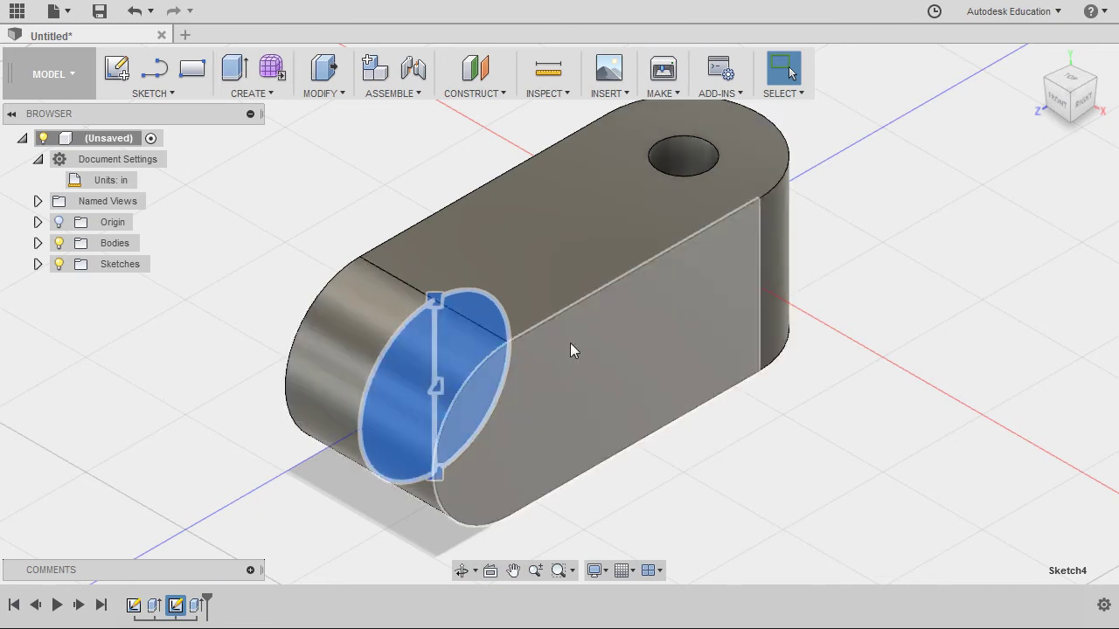
left_click(283, 510)
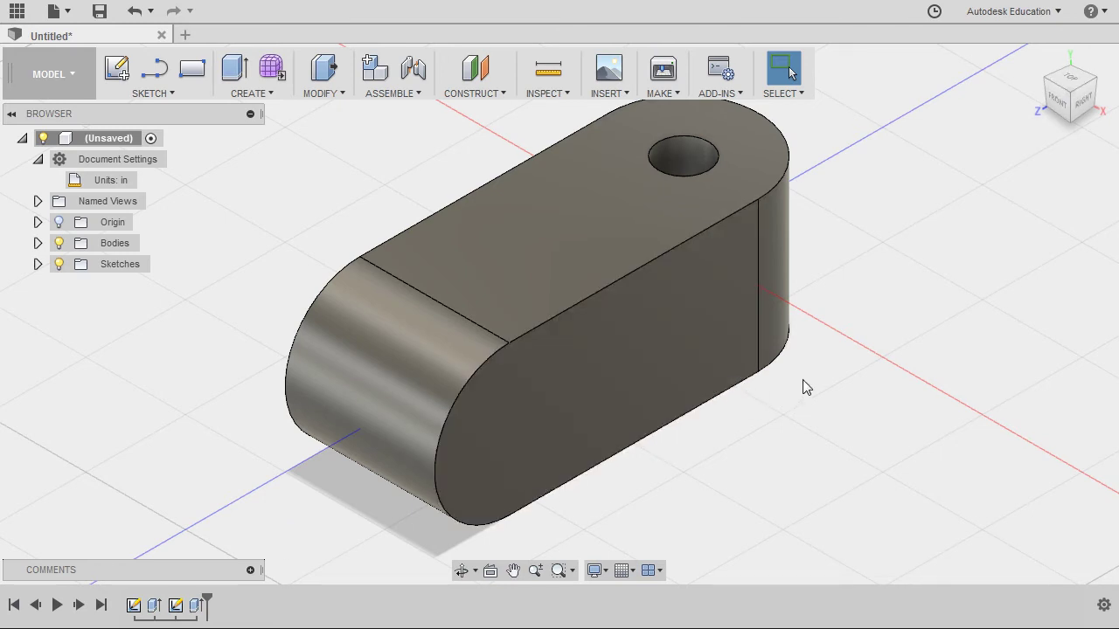
key("l")
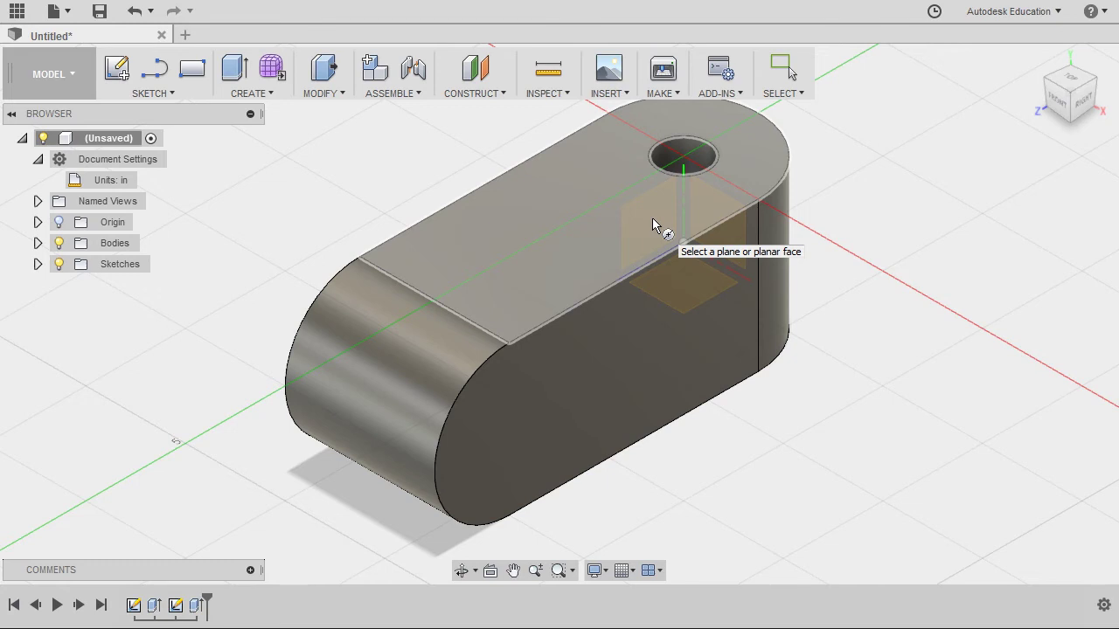
left_click(652, 218)
left_click(680, 278)
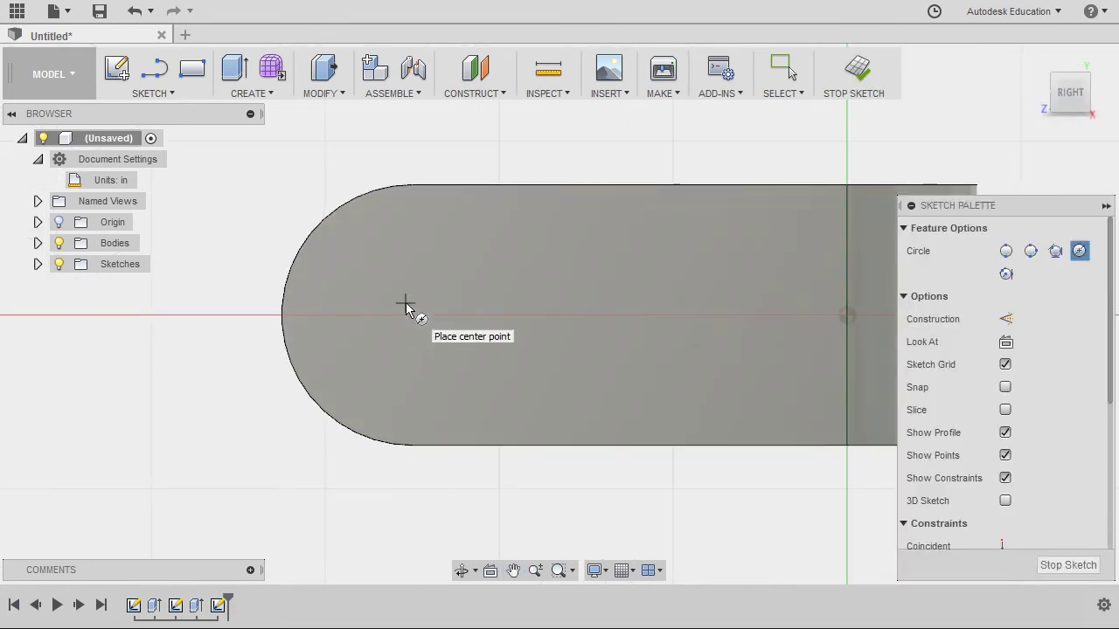
Draw a 0.75 in diameter circle near the block's rounded end.
left_click(406, 305)
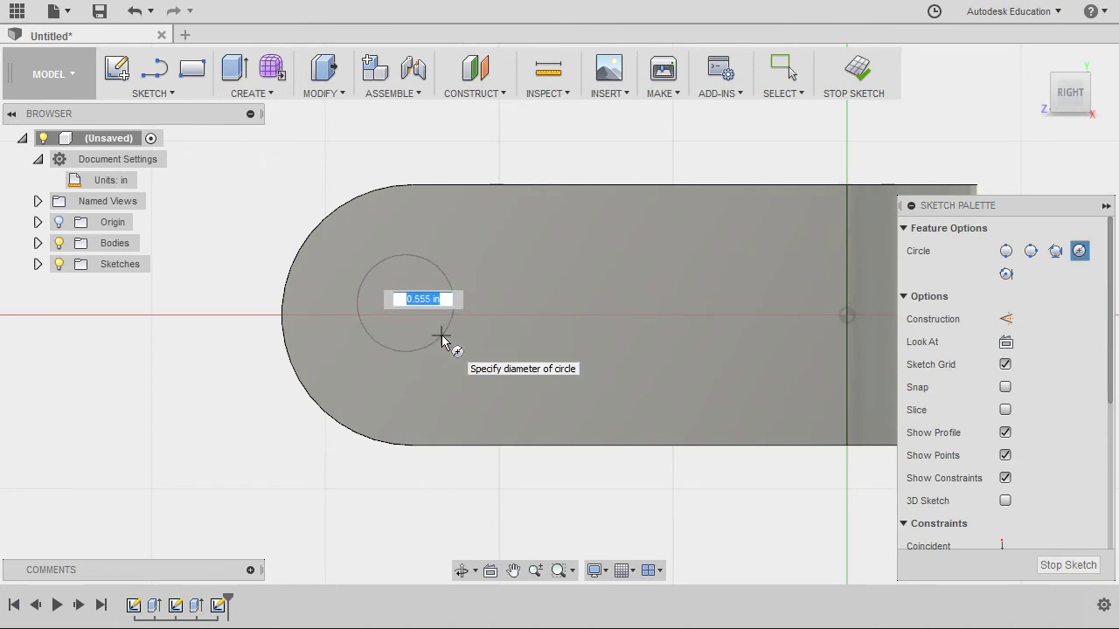
type(".75")
key("Return")
key("Escape")
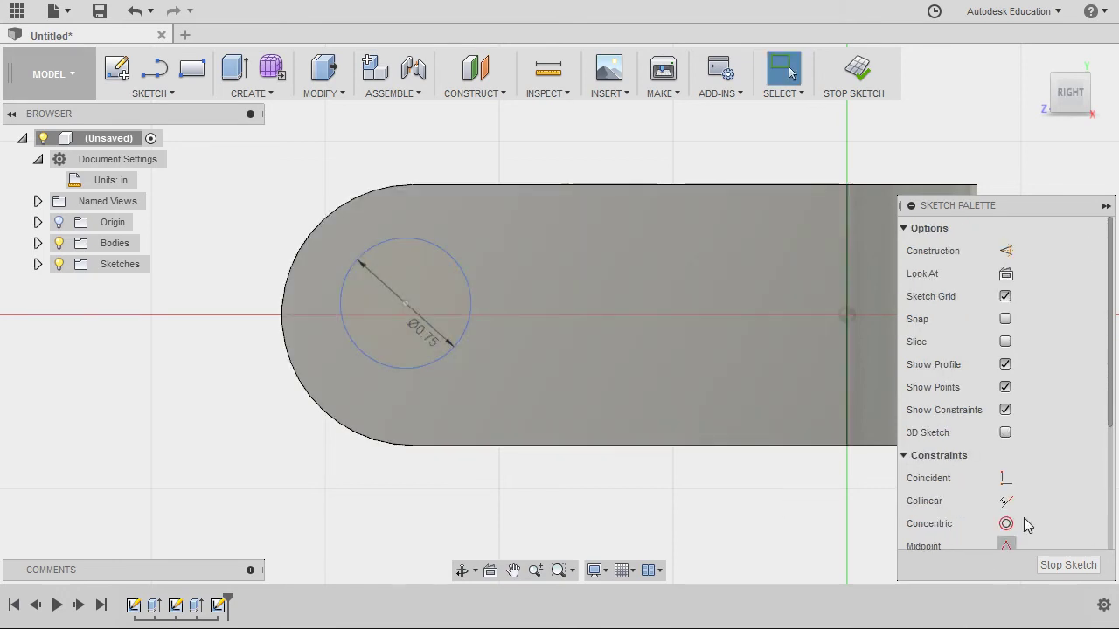
scroll(1036, 465, "down", 3)
Constrain the circle concentric with the rounded end's outer arc.
left_click(1006, 366)
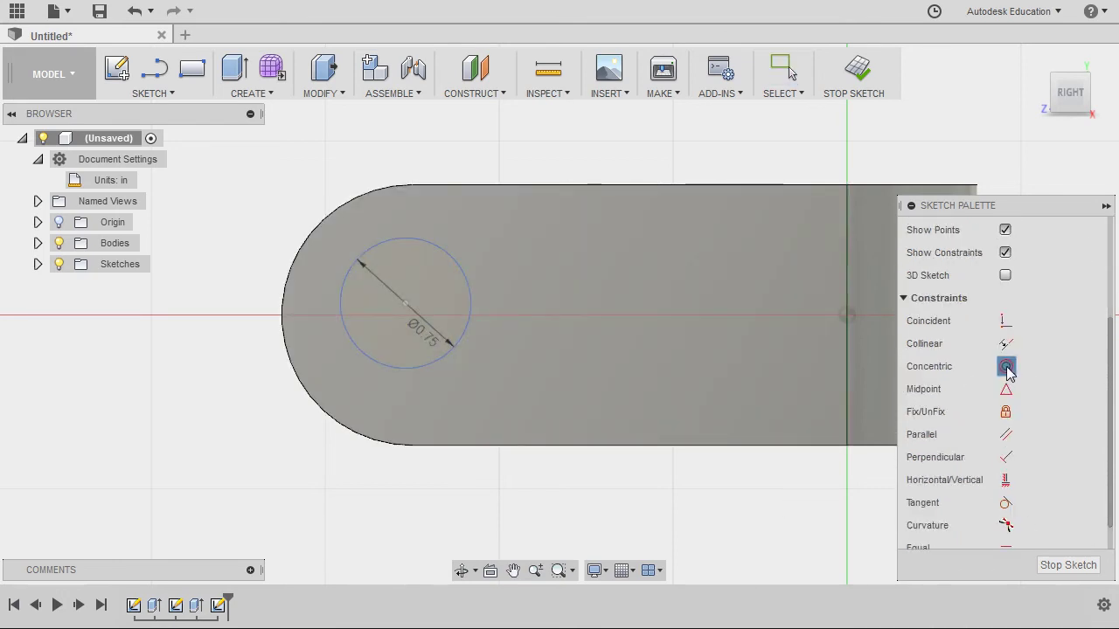
left_click(345, 210)
left_click(429, 250)
middle_click_drag(461, 321, 444, 324)
key("Escape")
middle_click_drag(530, 333, 432, 324)
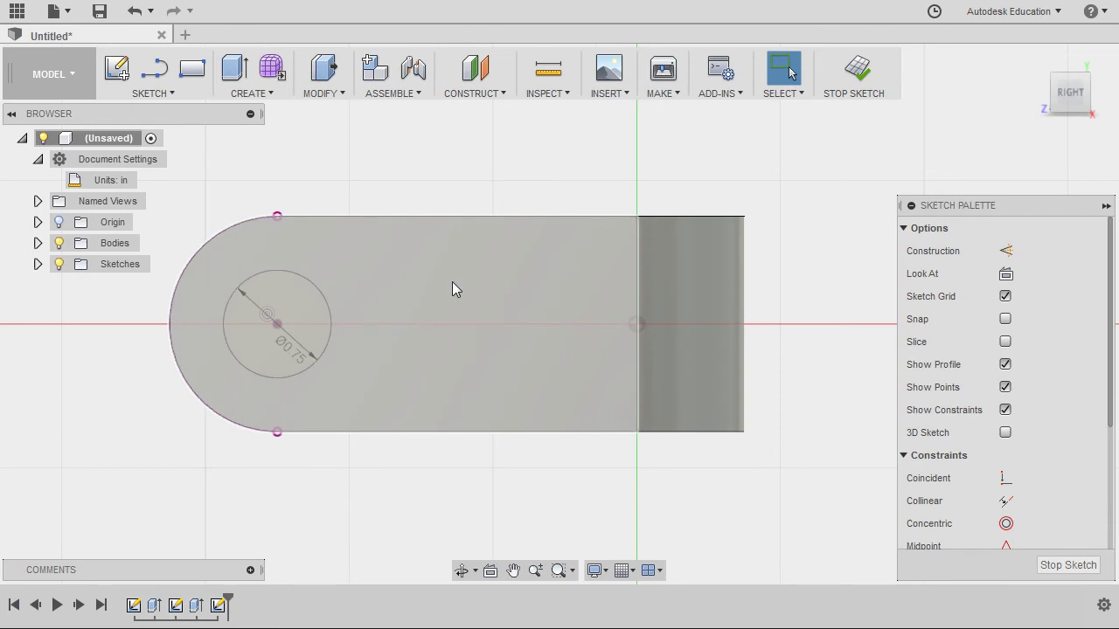
Project the whole block body into the sketch using the Bodies selection filter.
key("p")
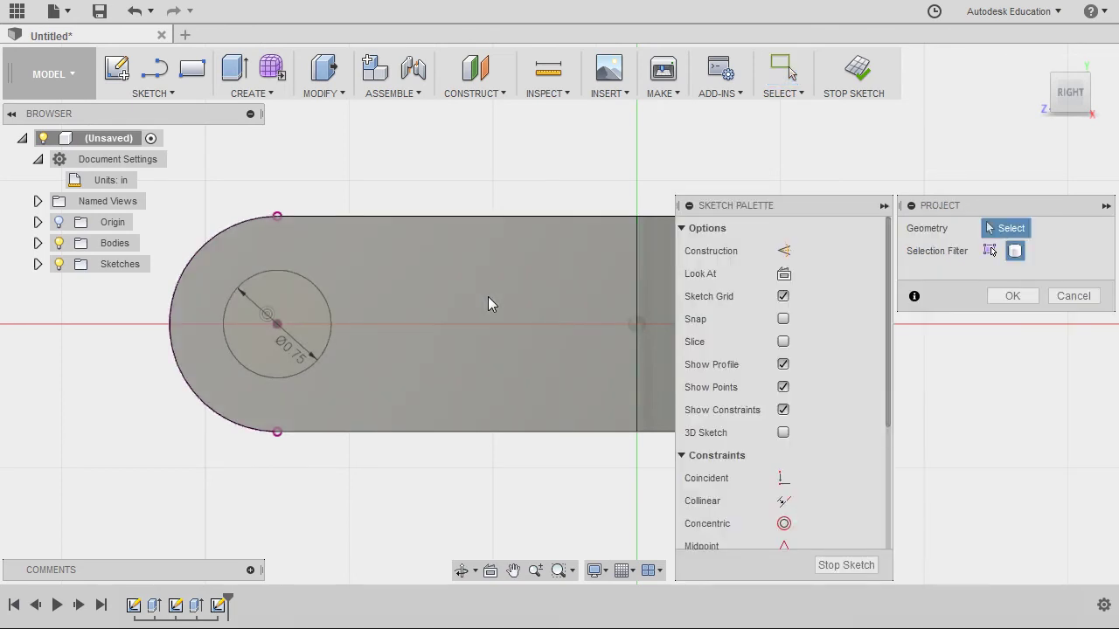
left_click(1014, 251)
middle_click_drag(507, 306, 440, 295)
scroll(440, 295, "down", 2)
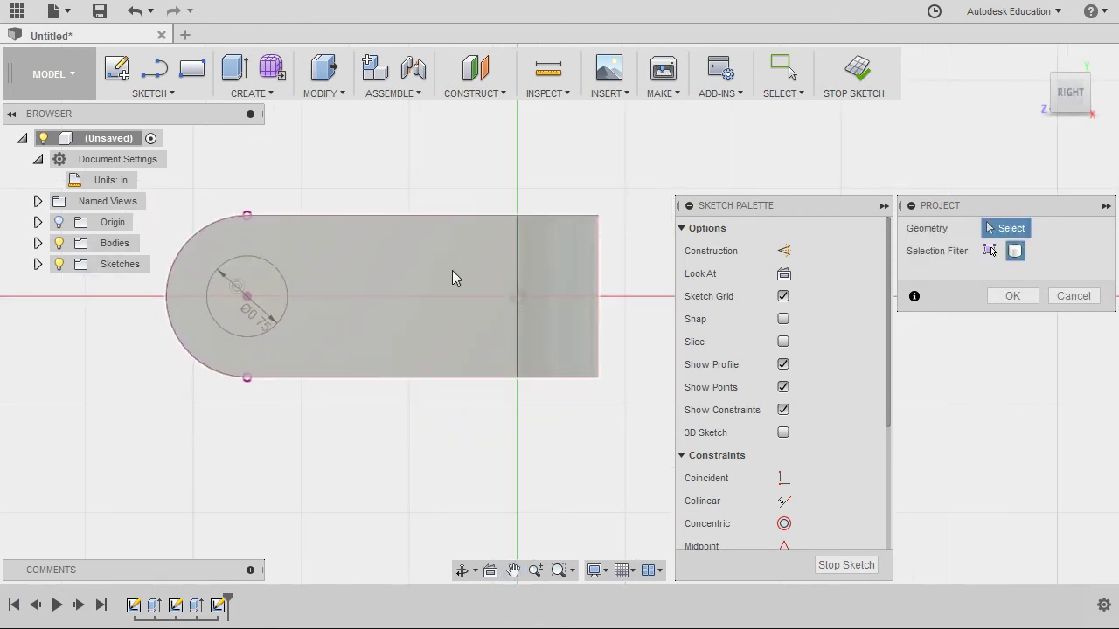
left_click(443, 277)
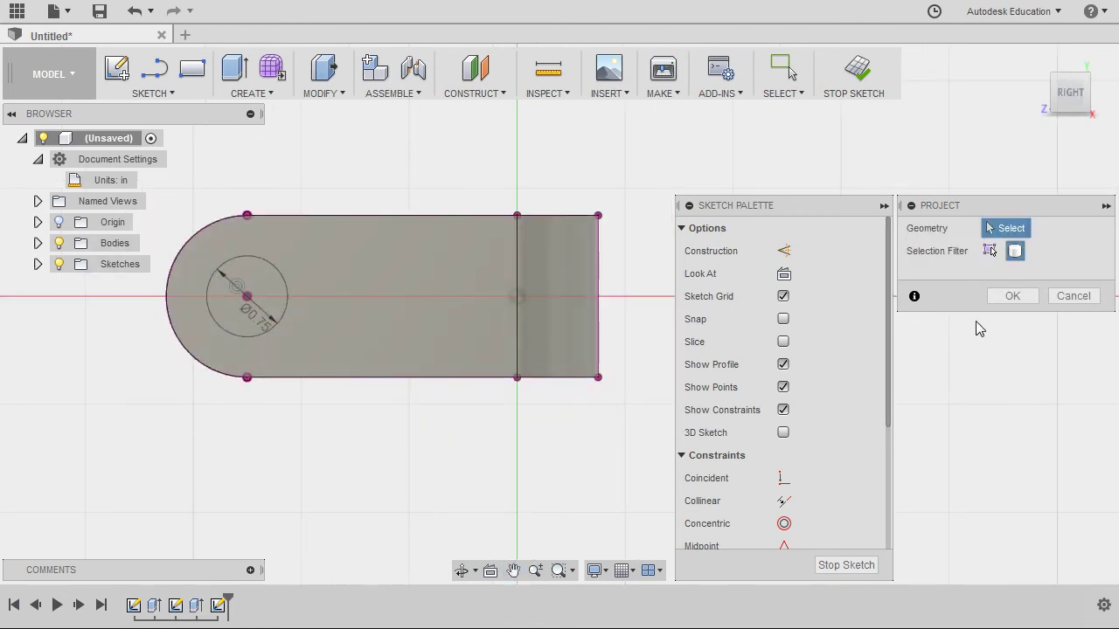
left_click(998, 296)
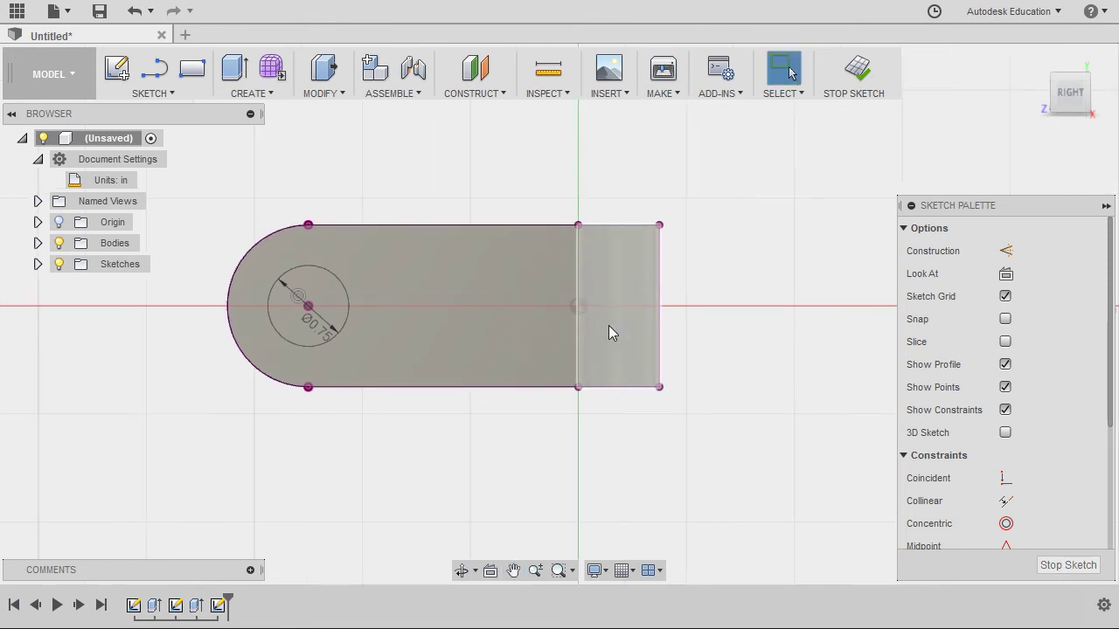
Draw a two-corner rectangle from inside the block to its right edge.
key("r")
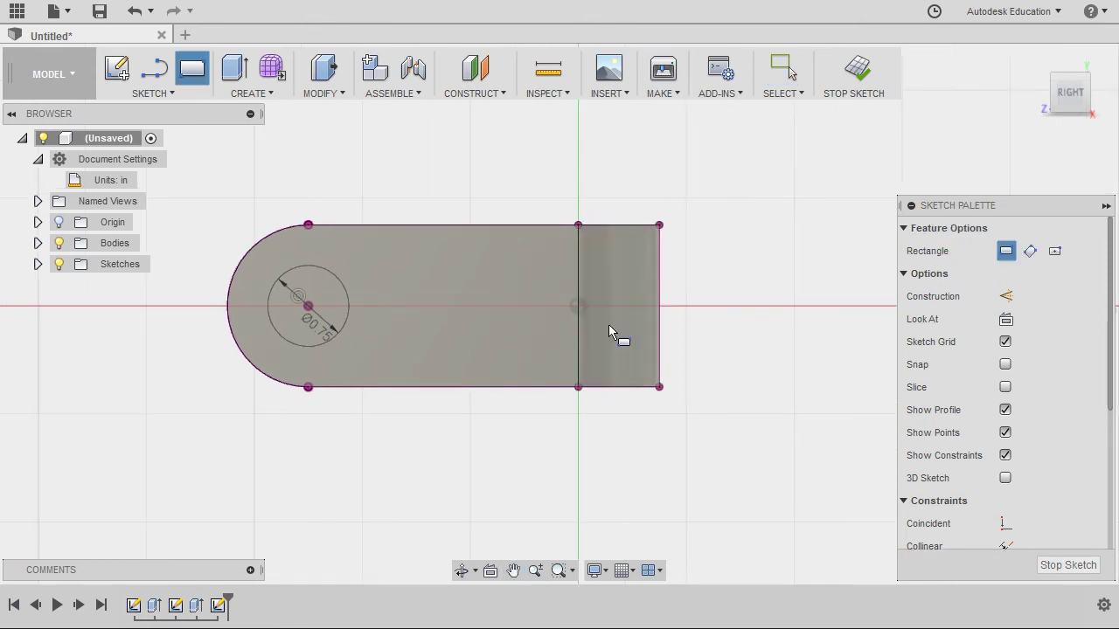
left_click(426, 274)
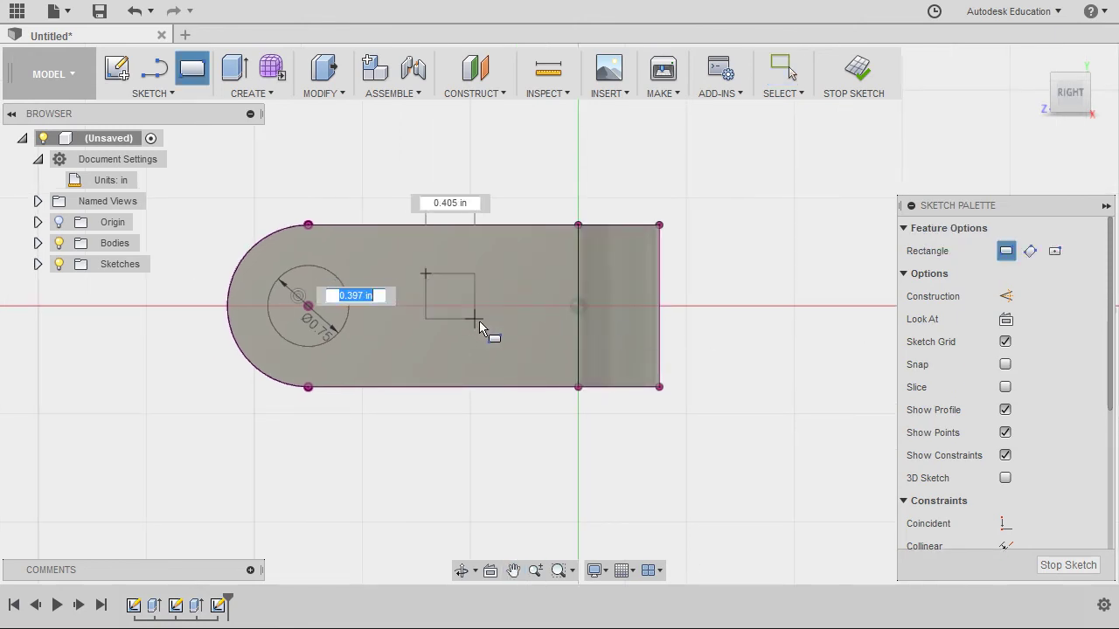
left_click(660, 337)
scroll(700, 343, "up", 1)
key("Escape")
scroll(346, 348, "up", 1)
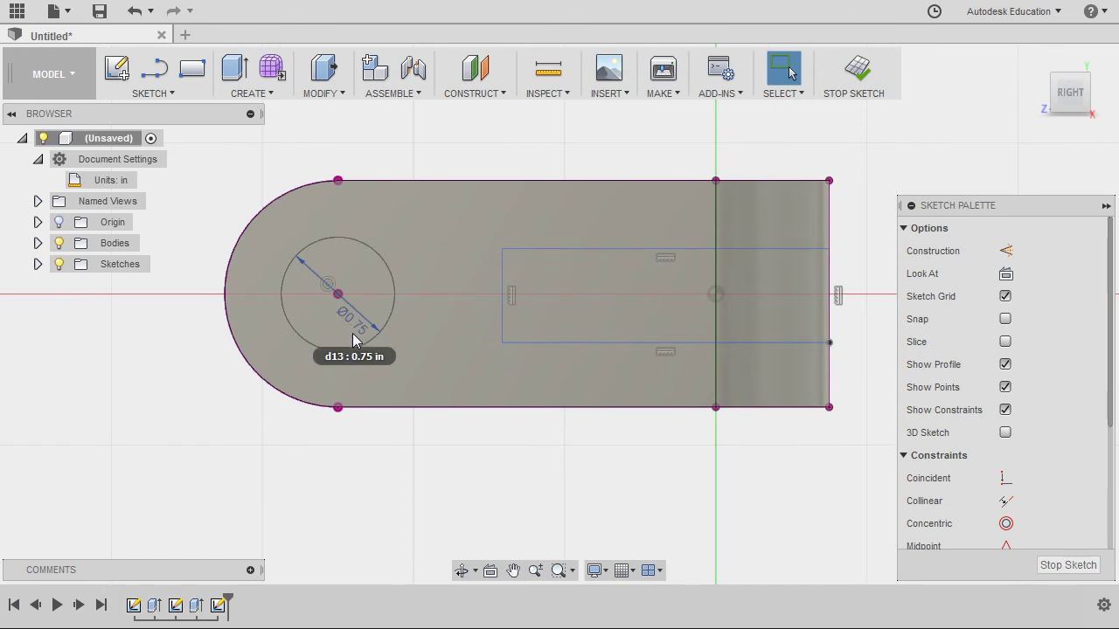
Draw a line from the circle's centre to the rectangle's left edge and fix it.
key("l")
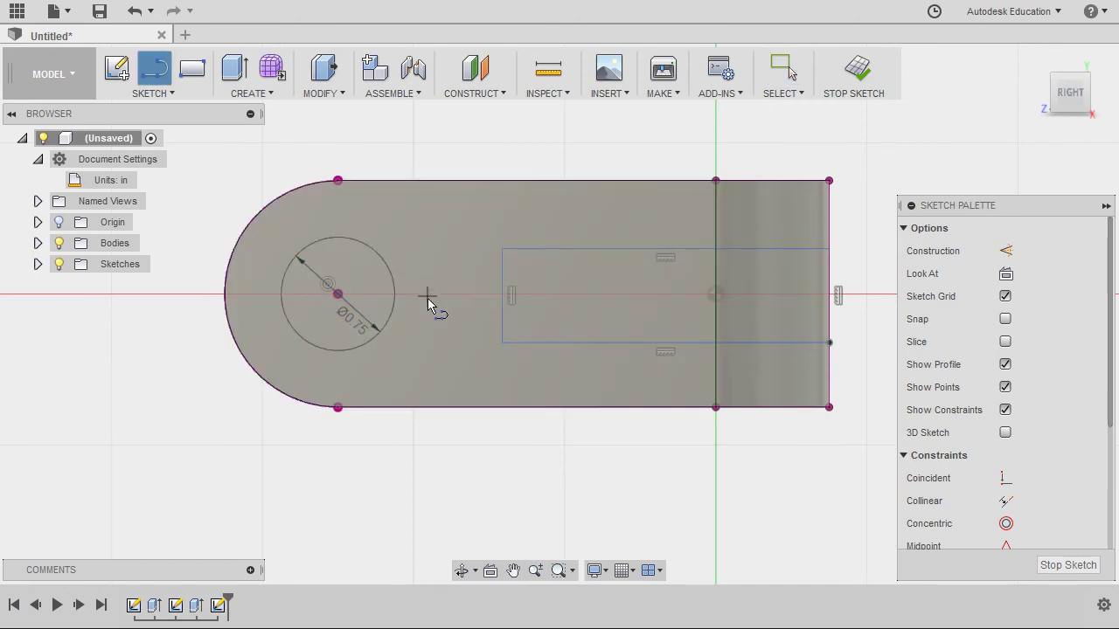
left_click(339, 296)
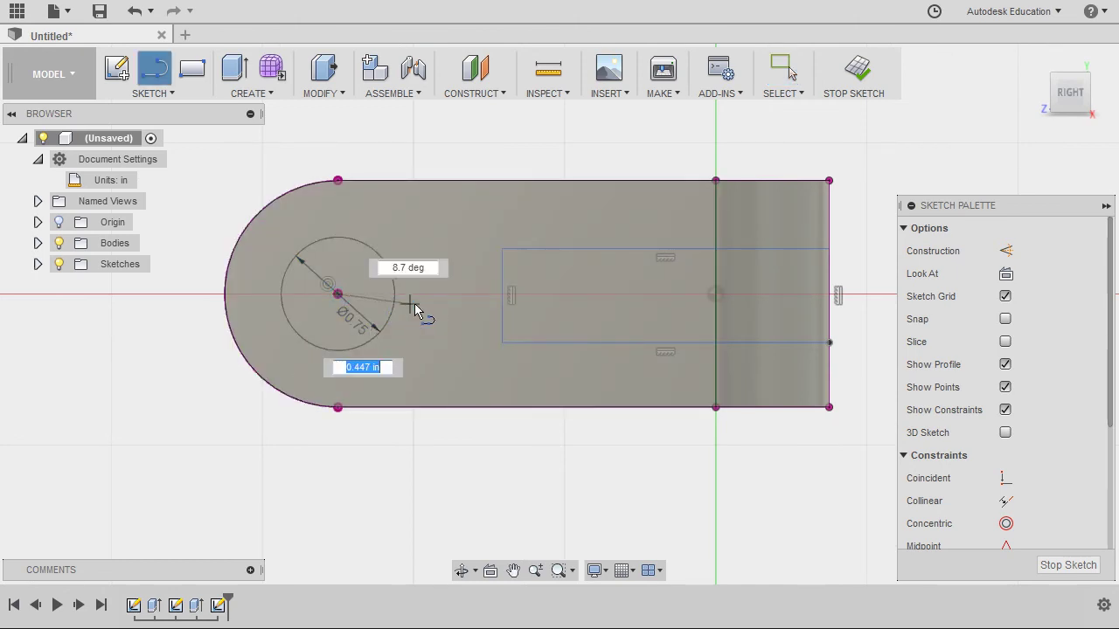
left_click(504, 304)
key("Escape")
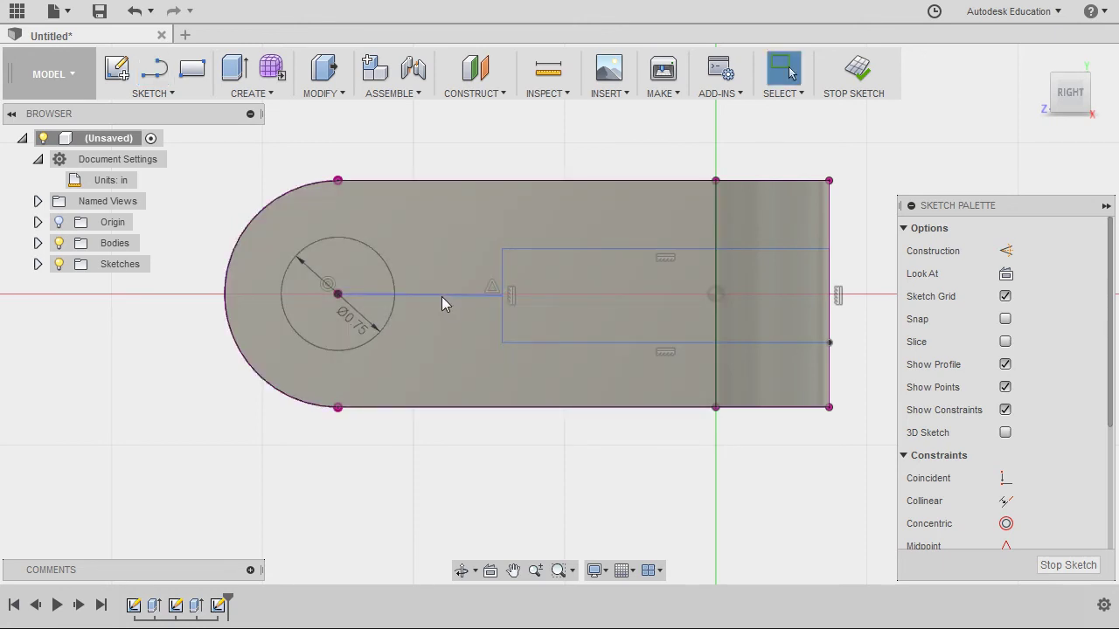
left_click(442, 297)
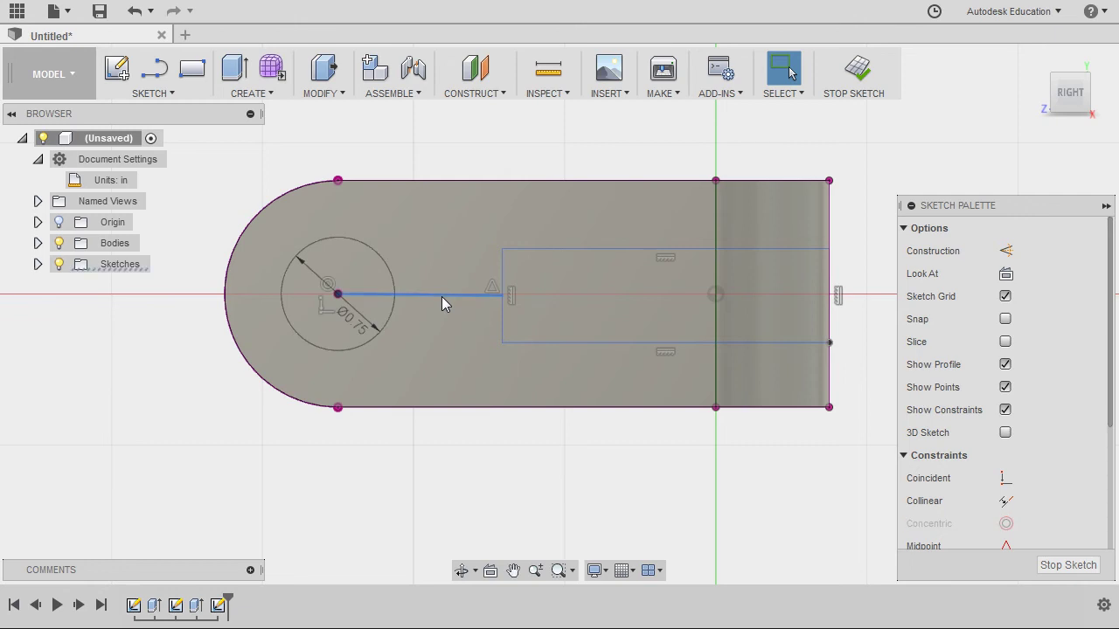
right_click(441, 296)
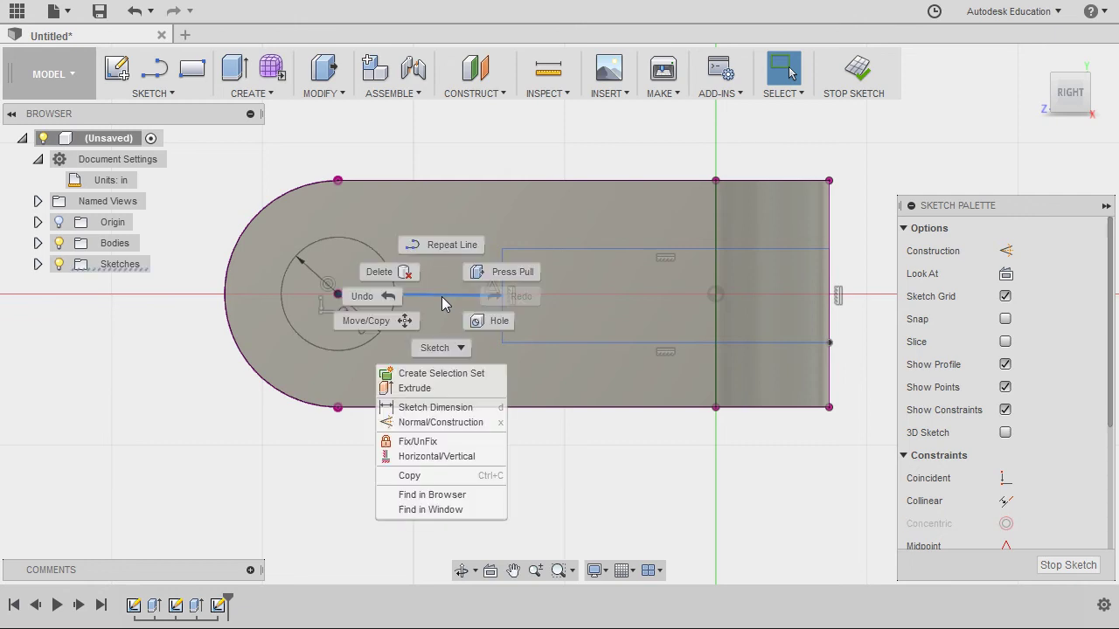
left_click(429, 442)
mouse_move(515, 316)
middle_mouse_down()
mouse_move(440, 327)
mouse_move(456, 335)
middle_mouse_up()
scroll(429, 339, "down", 3)
Dimension the rectangle's left edge 1.6 in from its centre point.
key("d")
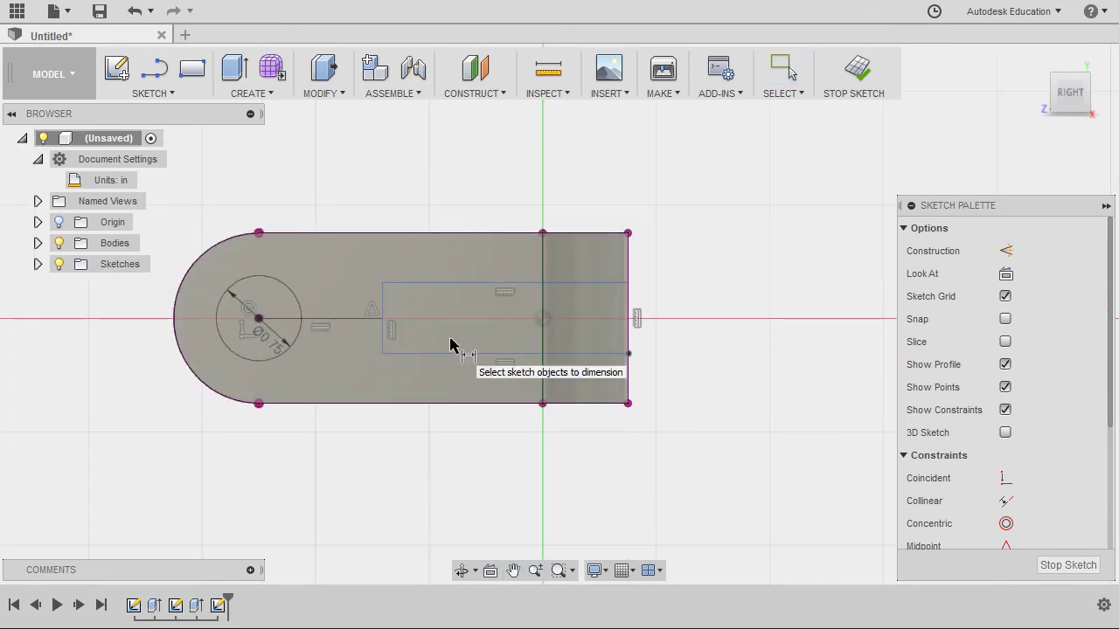
left_click(382, 311)
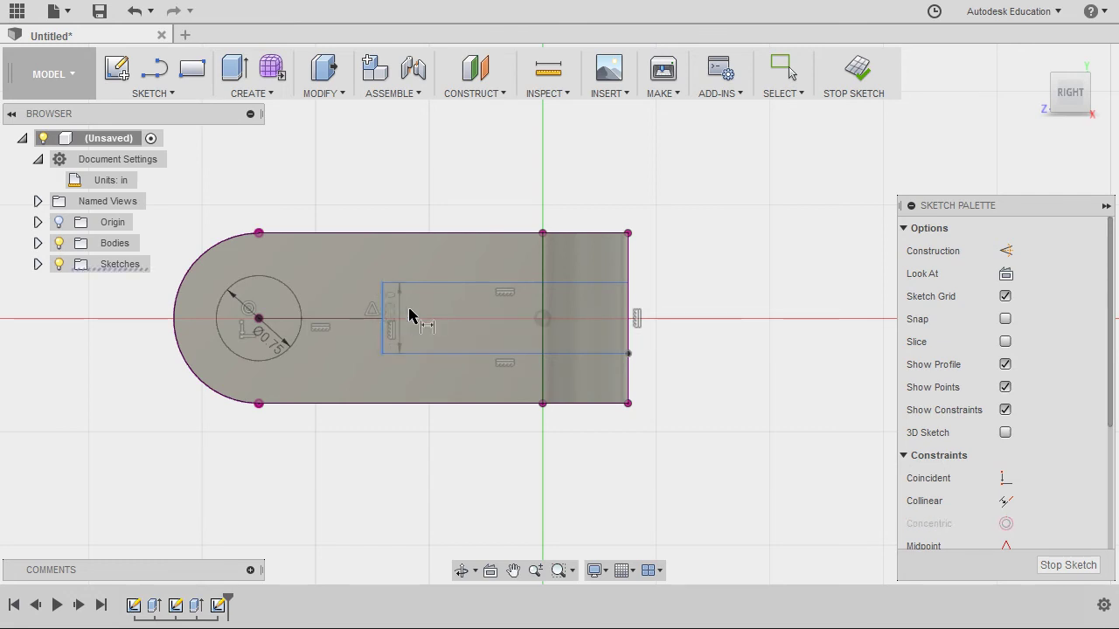
left_click(543, 319)
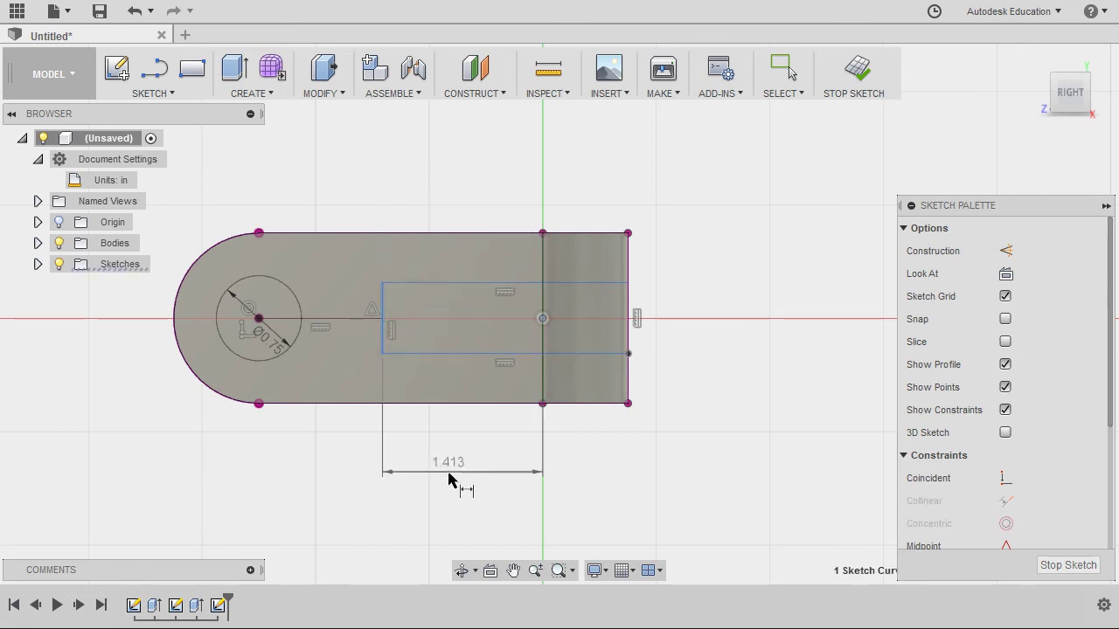
left_click(472, 496)
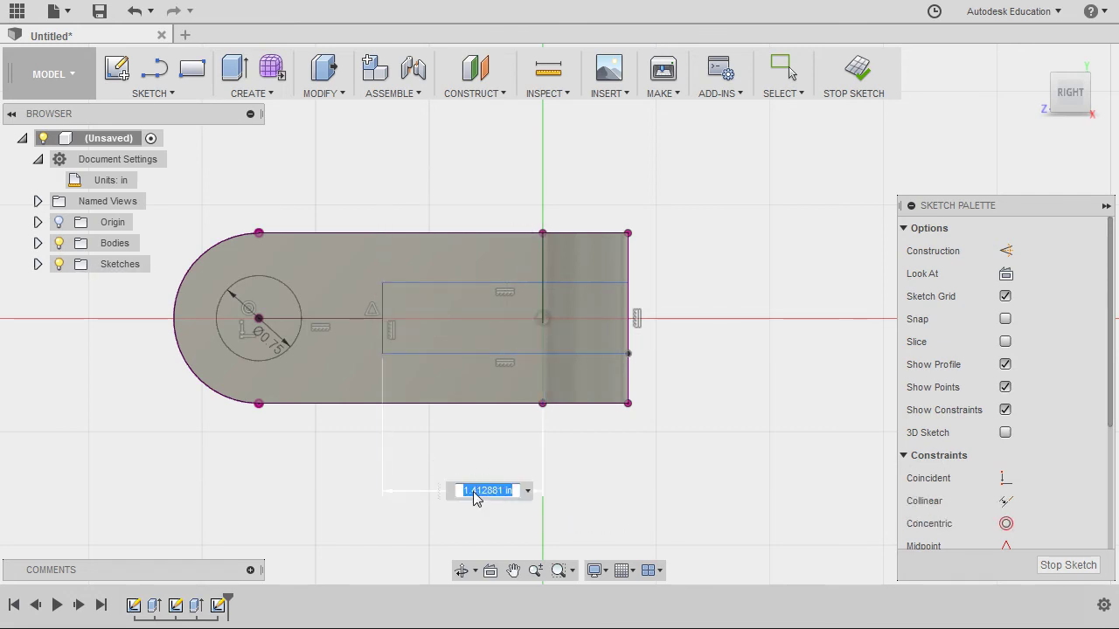
type("1.6")
key("Return")
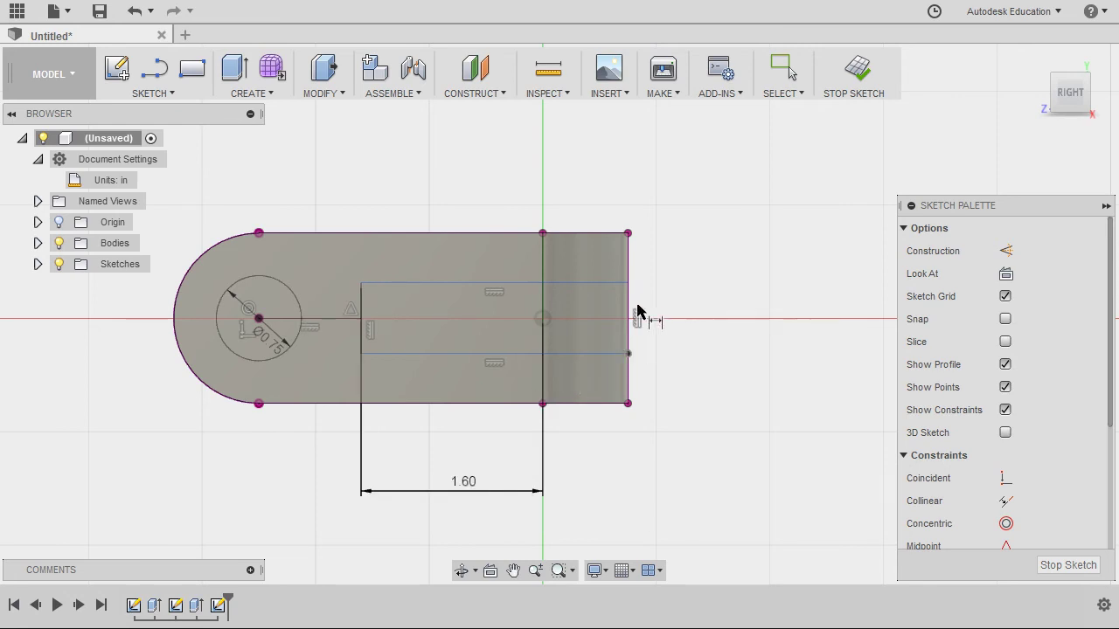
Set the rectangle's height dimension to 0.5 in.
left_click(604, 285)
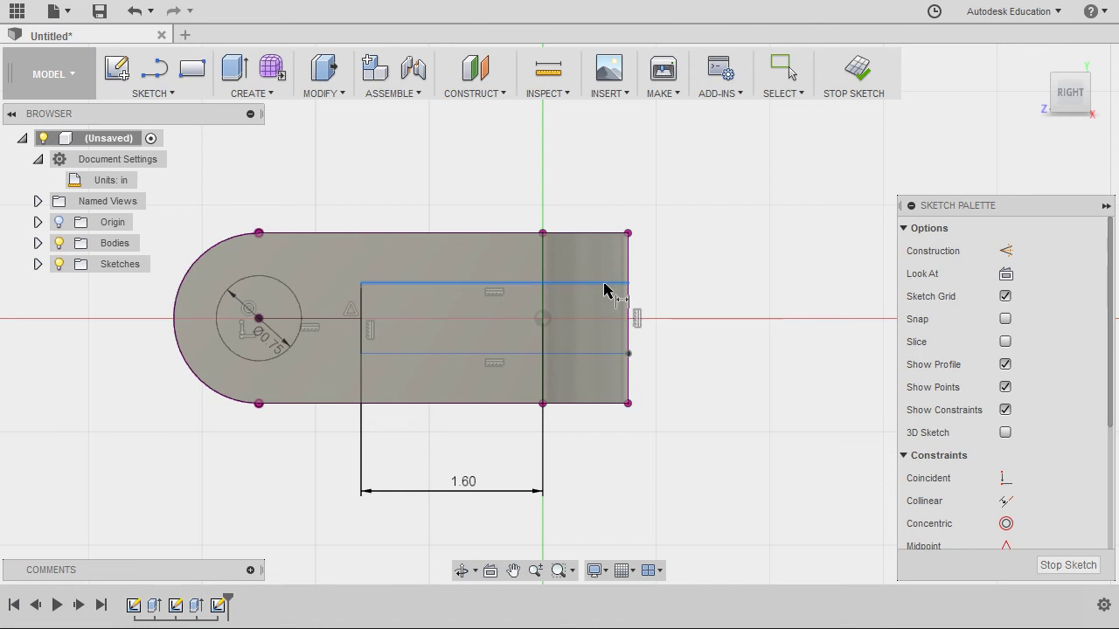
left_click(612, 353)
left_click(684, 328)
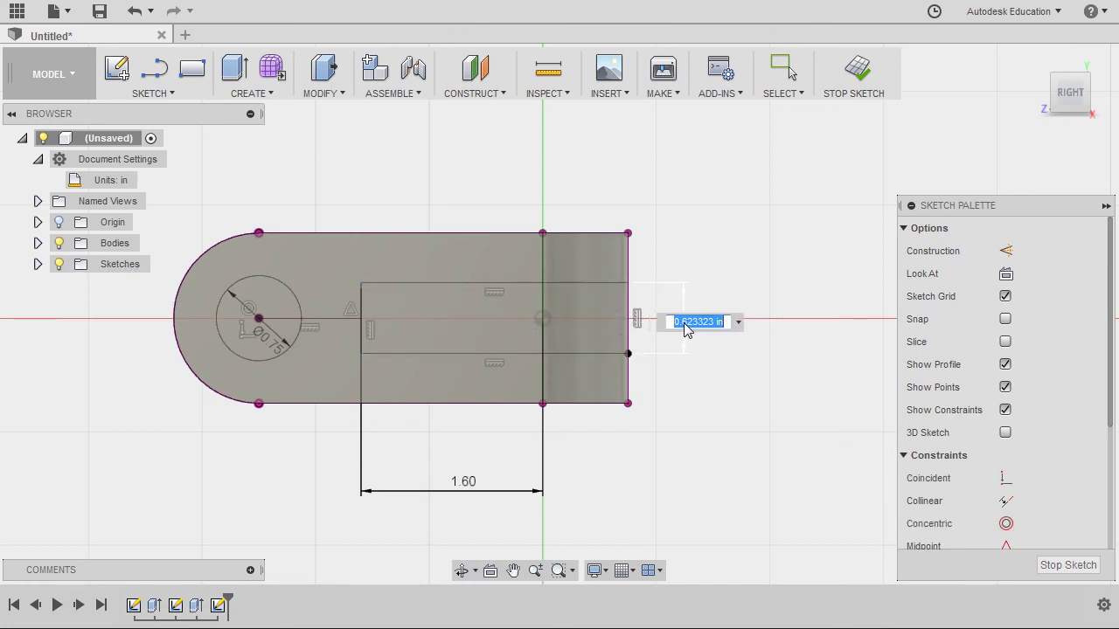
key("BackSpace")
type(".5")
key("Return")
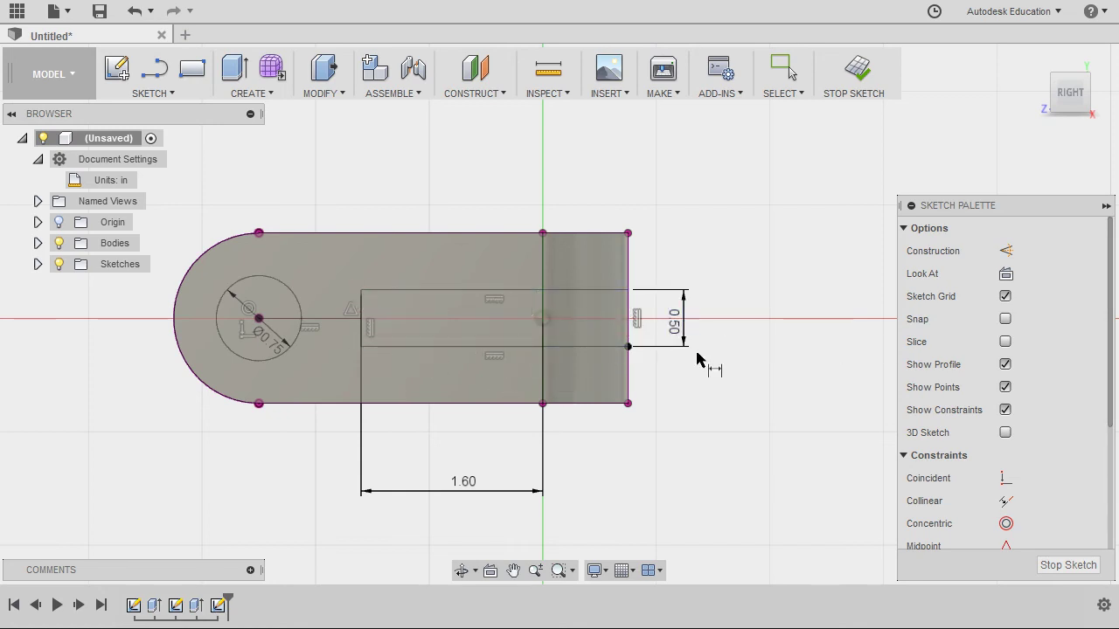
key("Escape")
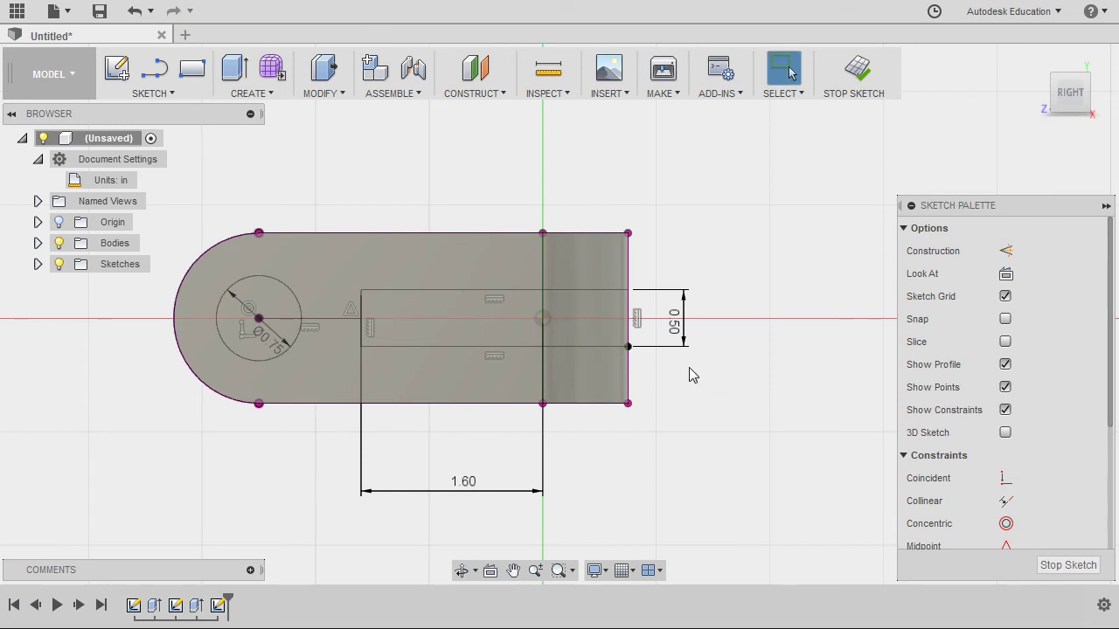
key("e")
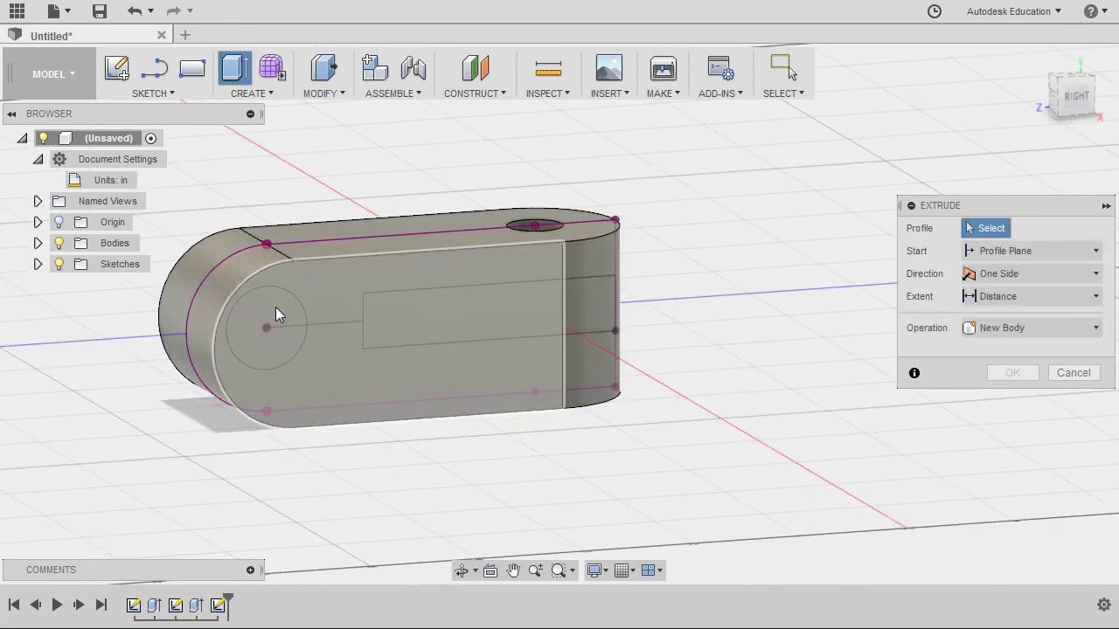
Select the circle and rectangle profiles for the extrusion.
left_click(276, 304)
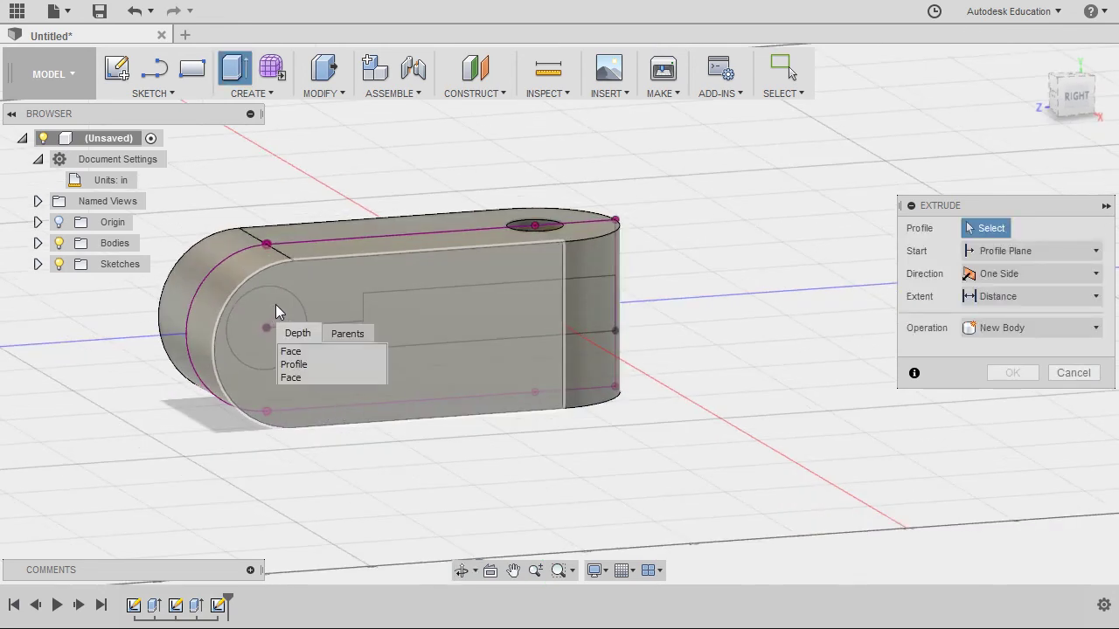
left_click(294, 365)
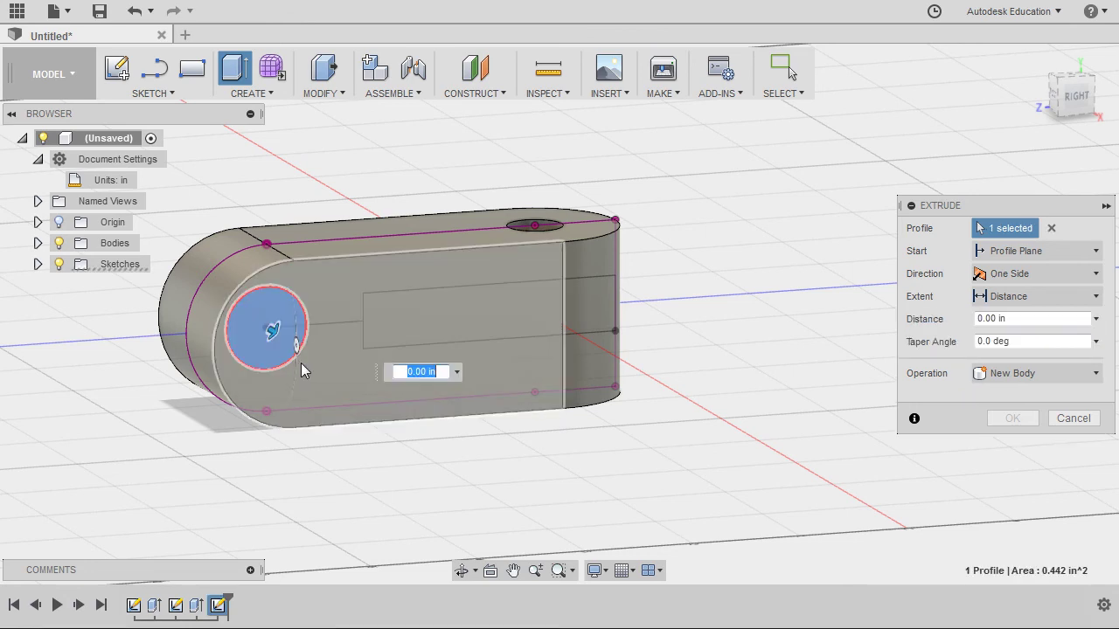
left_click(489, 306)
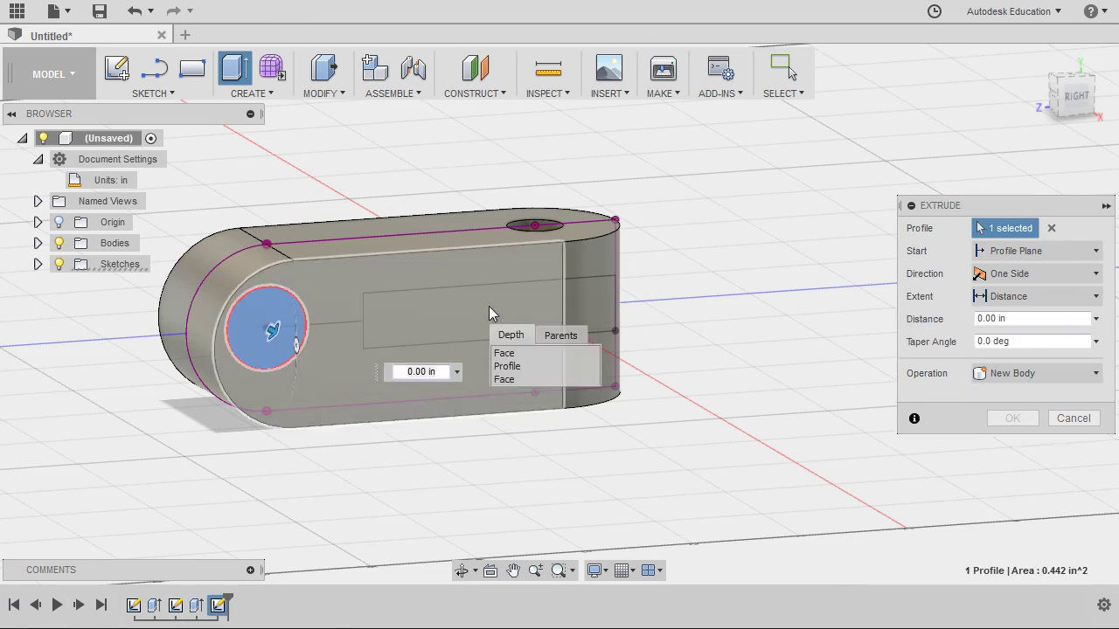
left_click(507, 366)
scroll(510, 366, "down", 2)
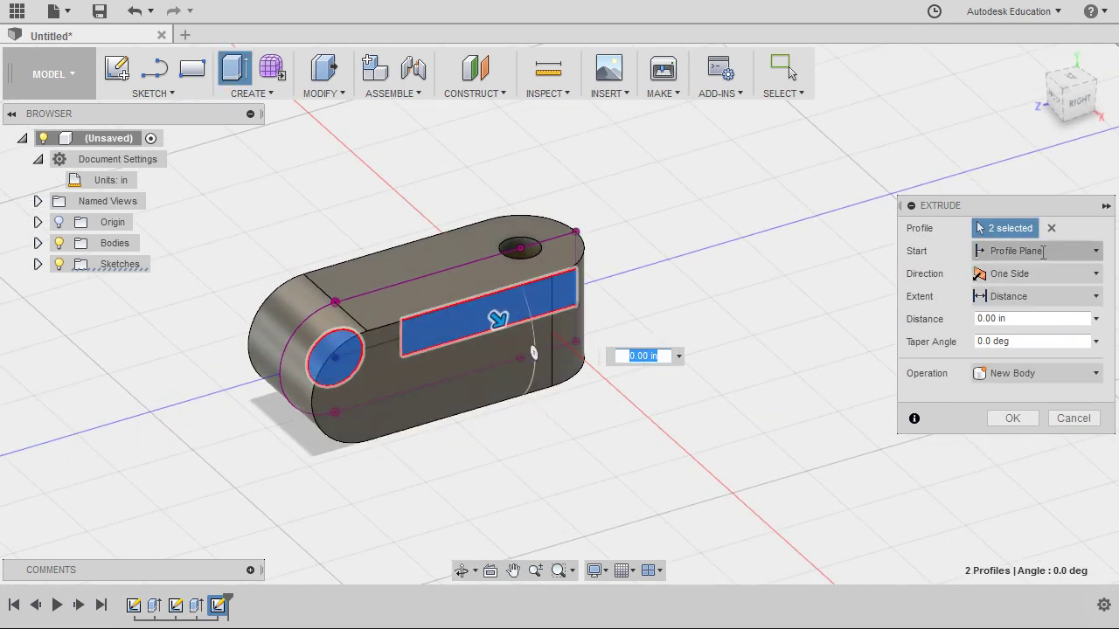
Cut both profiles through the part, Two Sides with All extents on each side.
left_click(1016, 274)
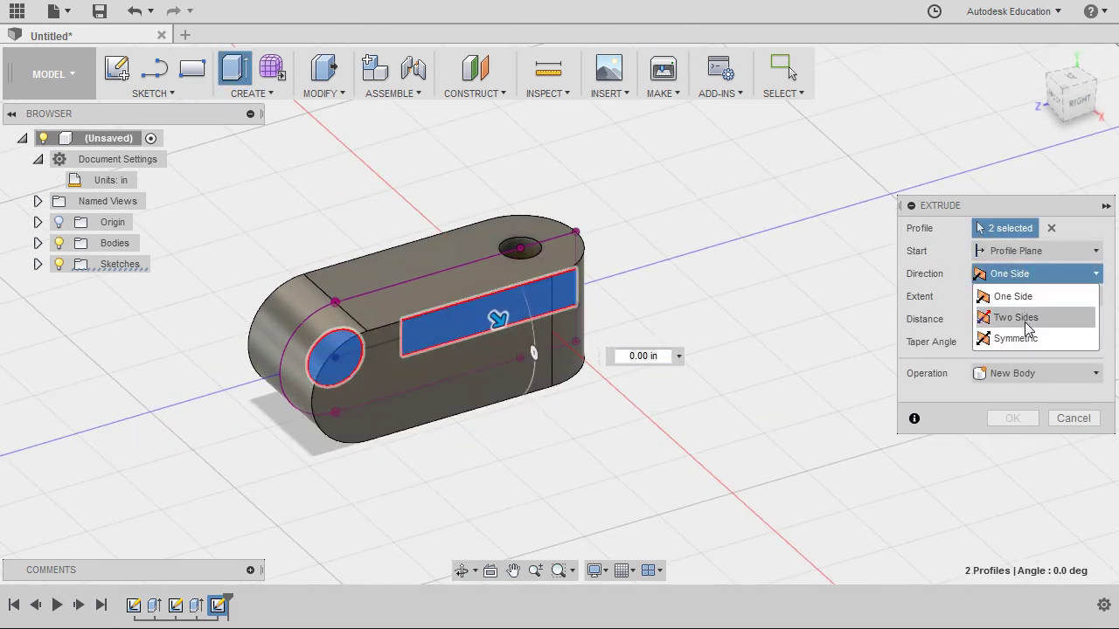
left_click(1027, 320)
left_click(1033, 317)
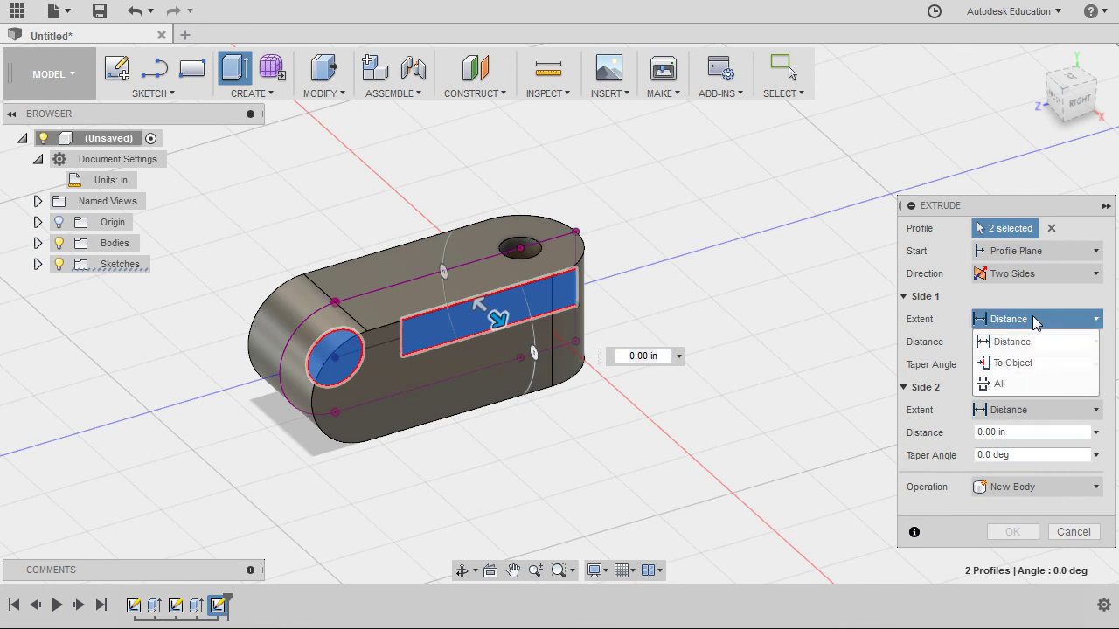
left_click(1022, 385)
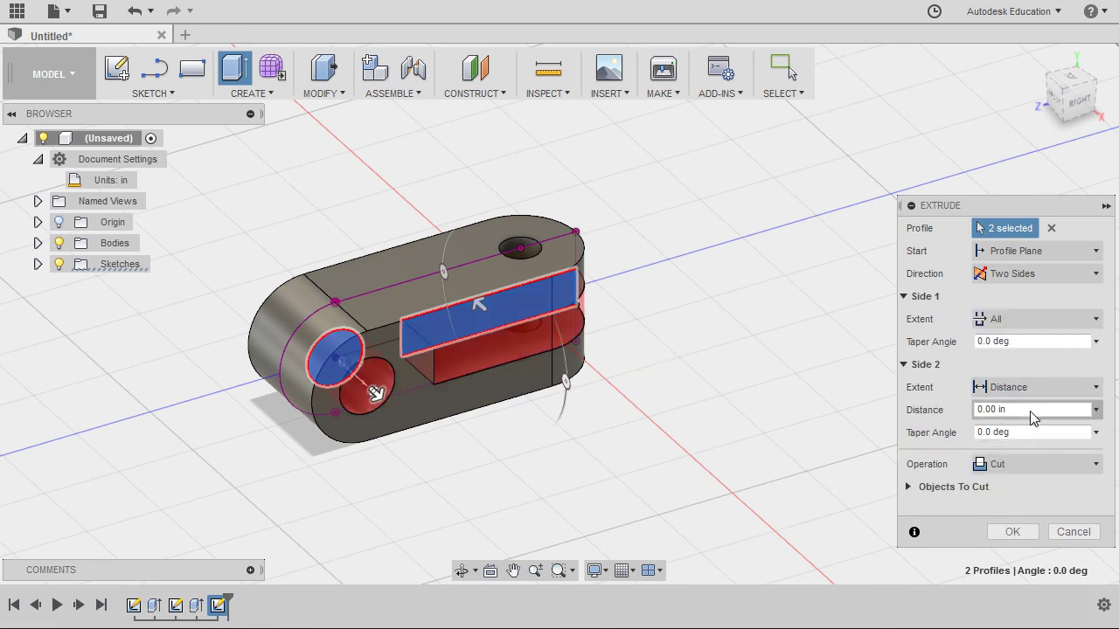
left_click(1032, 388)
left_click(1026, 452)
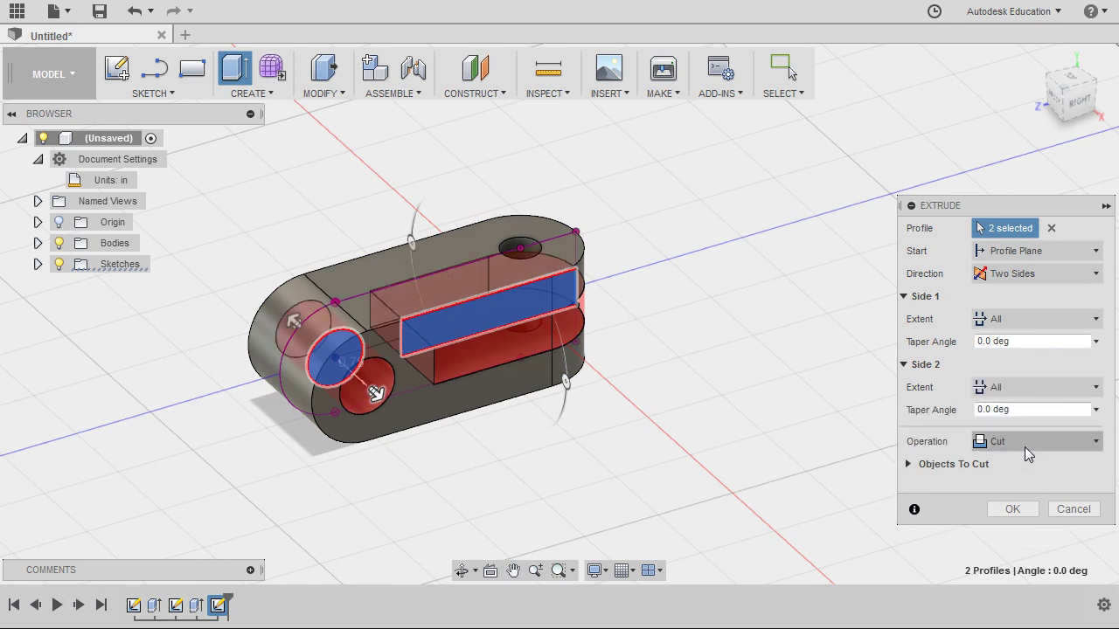
left_click(1014, 512)
left_click(1037, 58)
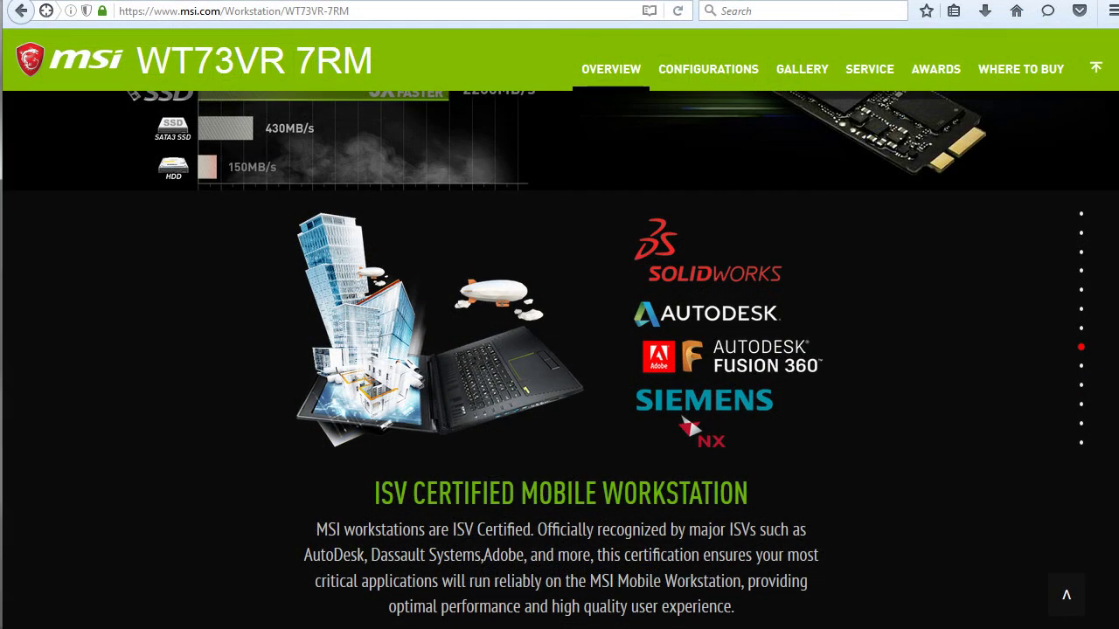
Scroll through the MSI WT73VR 7RM workstation overview page in Firefox.
scroll(681, 390, "down", 1)
scroll(681, 390, "down", 10)
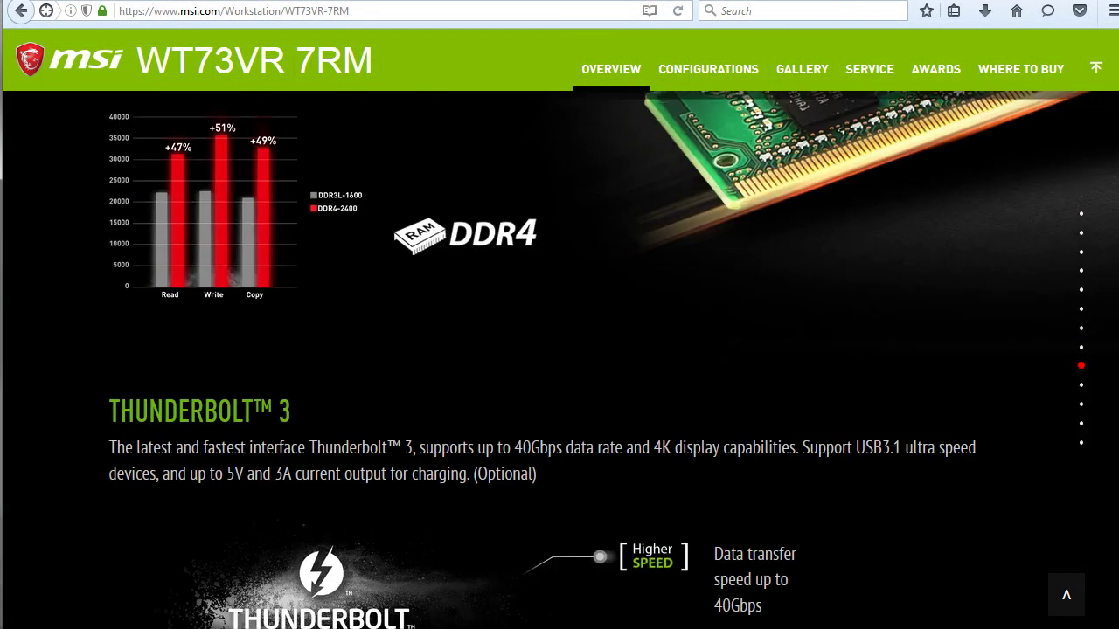
scroll(560, 358, "down", 10)
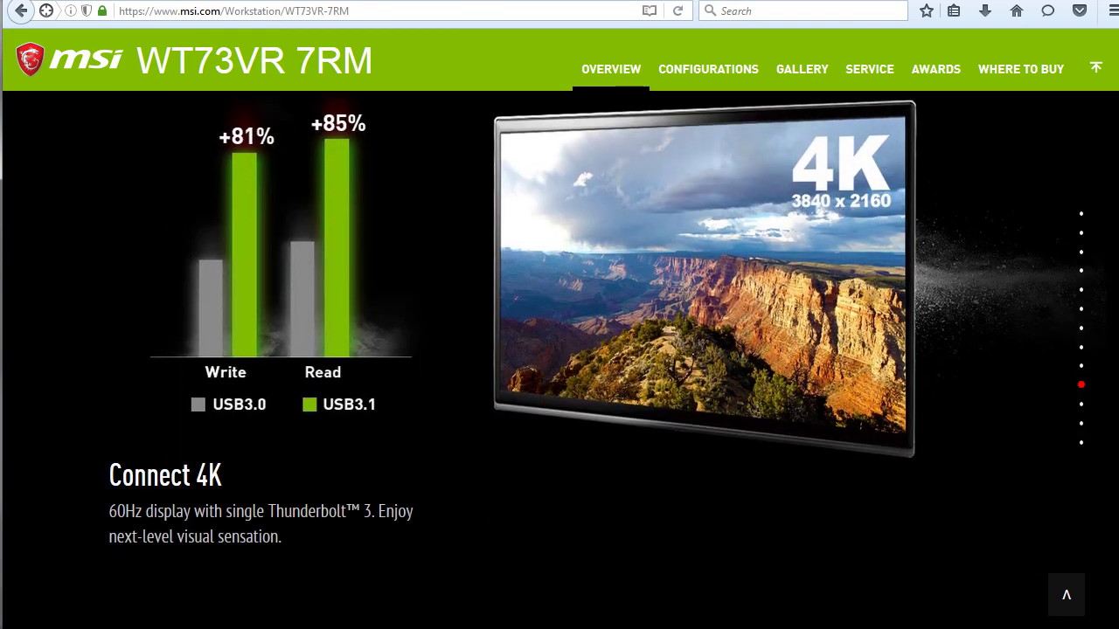
scroll(560, 359, "down", 10)
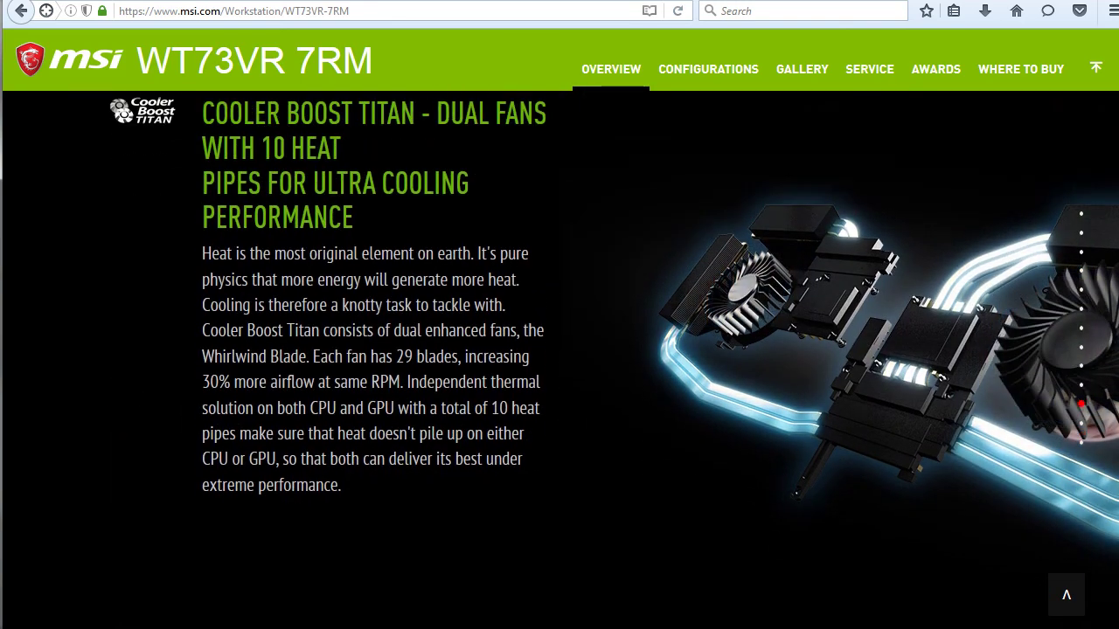
scroll(560, 358, "down", 5)
scroll(559, 359, "down", 10)
scroll(560, 359, "up", 15)
scroll(559, 358, "up", 4)
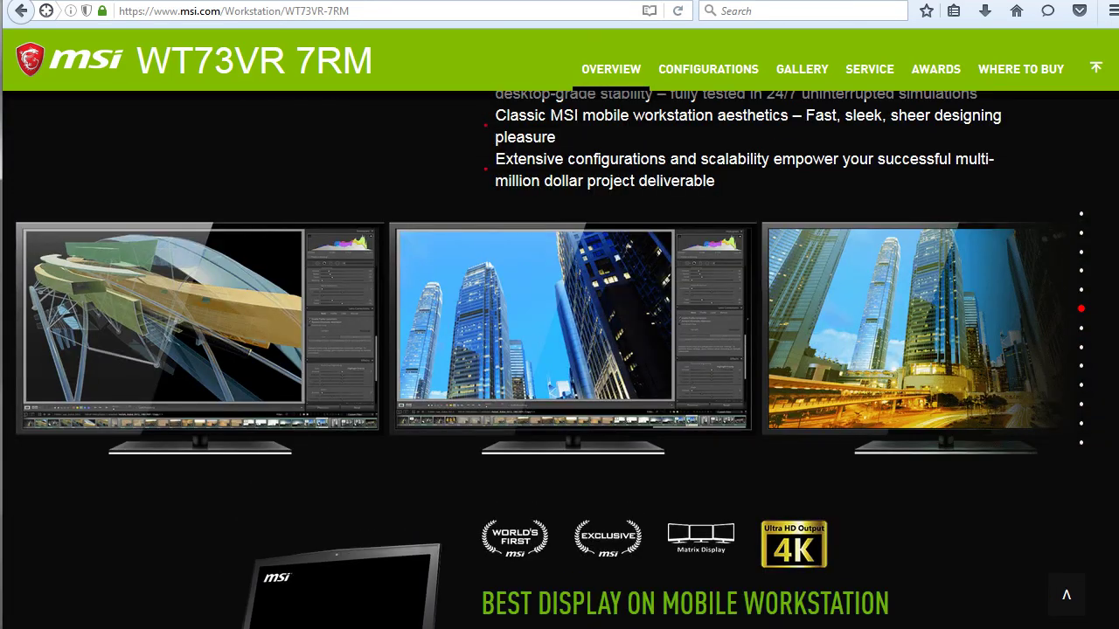
scroll(559, 359, "up", 5)
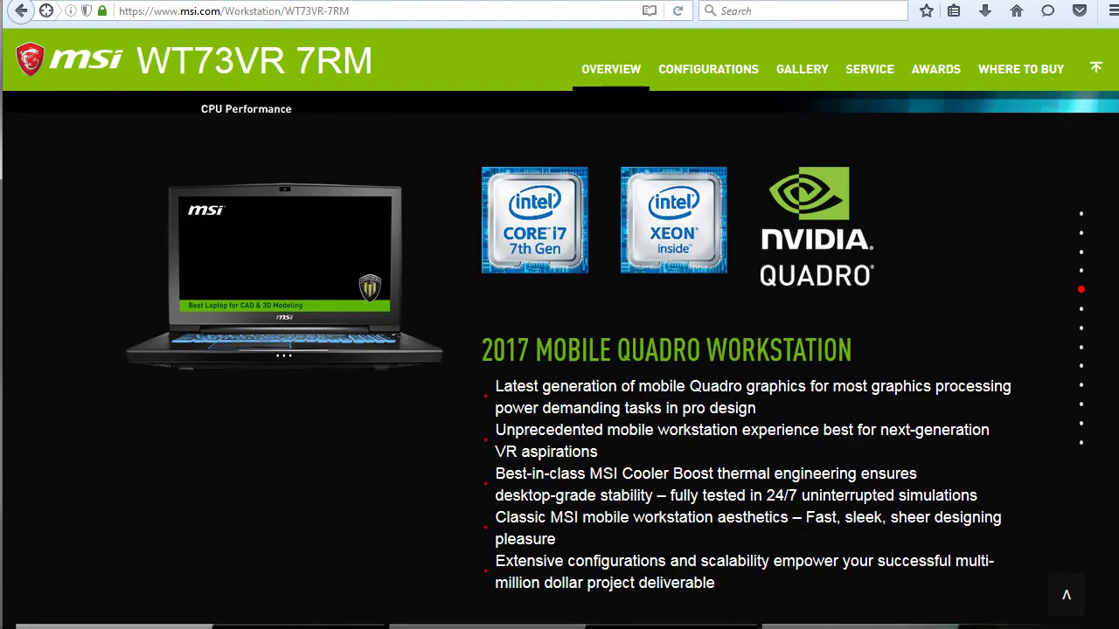
scroll(559, 358, "up", 11)
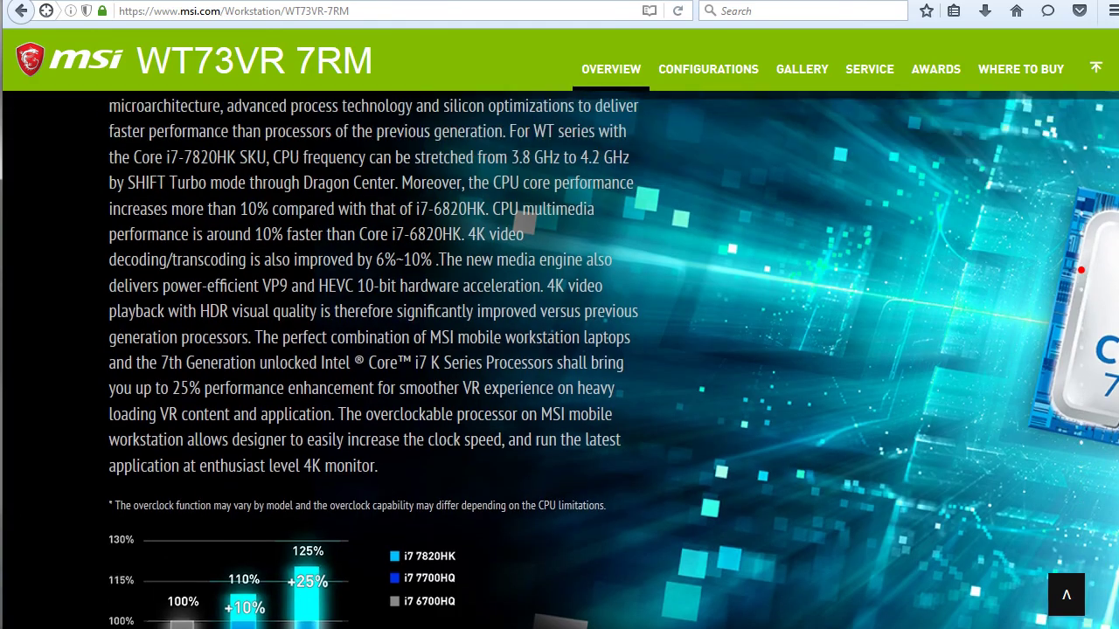